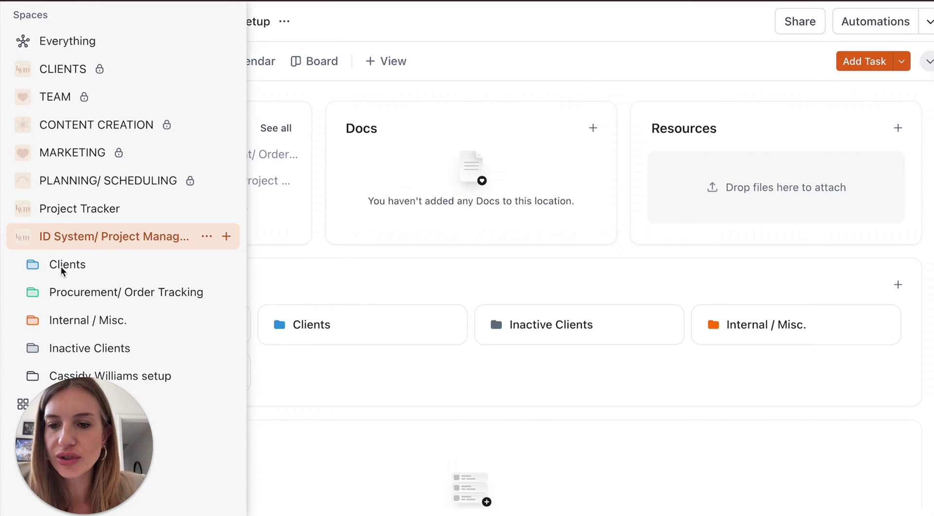
Step: Open the Clients (template) Client Name list, preview the Procurement/ Order Tracking template, then return to it
{"action": "left_click", "coordinate": [47, 265]}
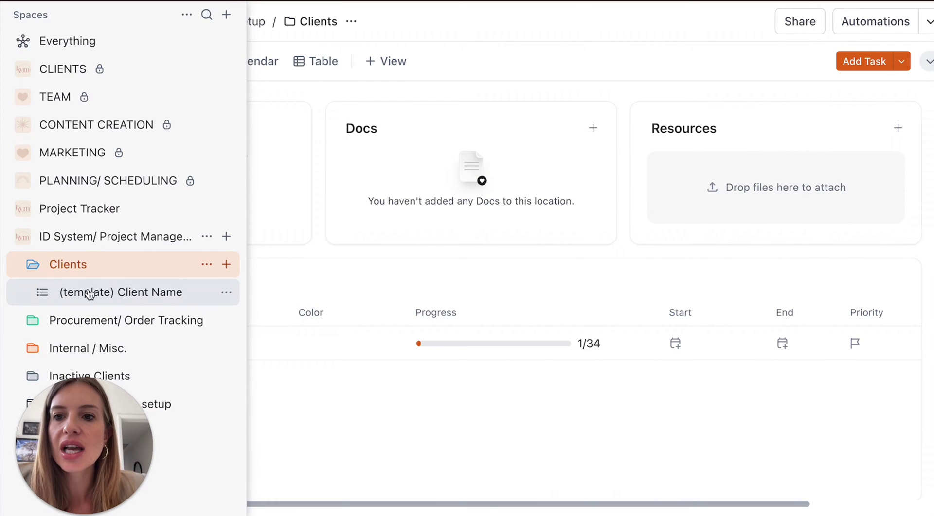
{"action": "left_click", "coordinate": [154, 292]}
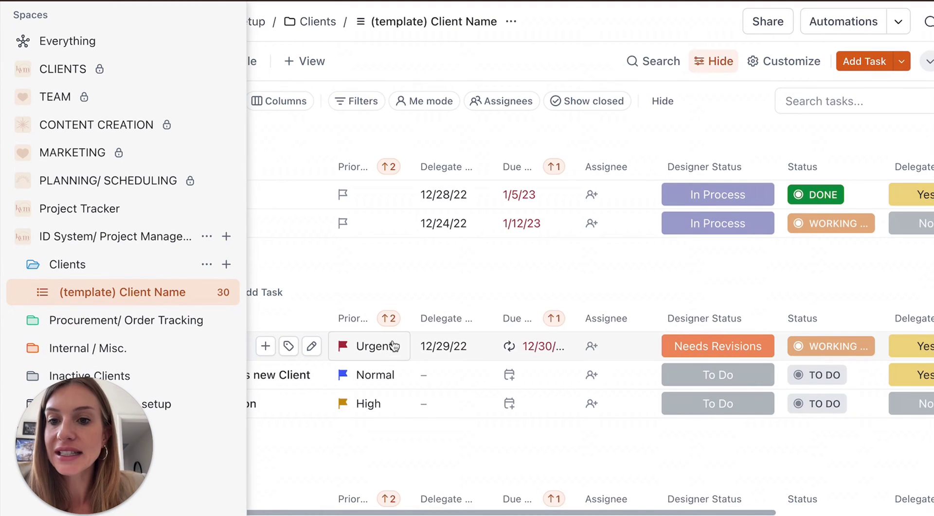
{"action": "left_click", "coordinate": [33, 323]}
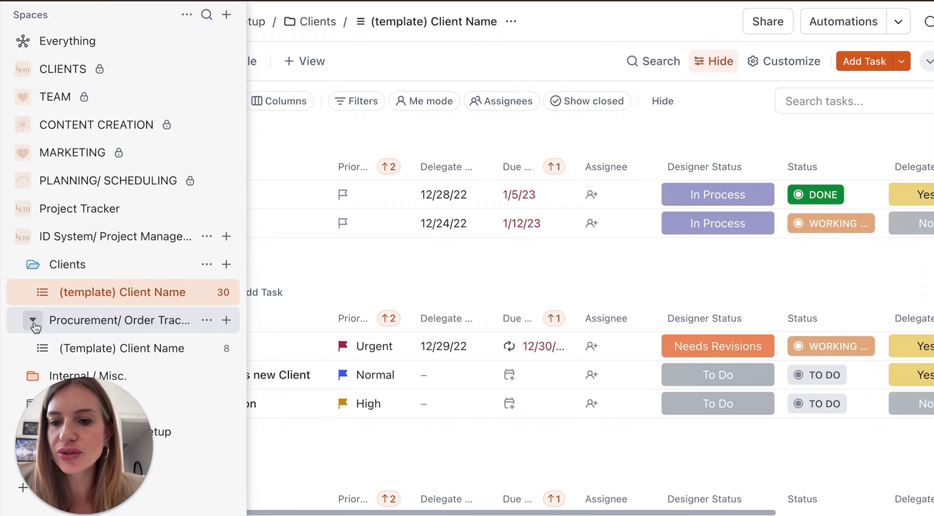
{"action": "left_click", "coordinate": [118, 349]}
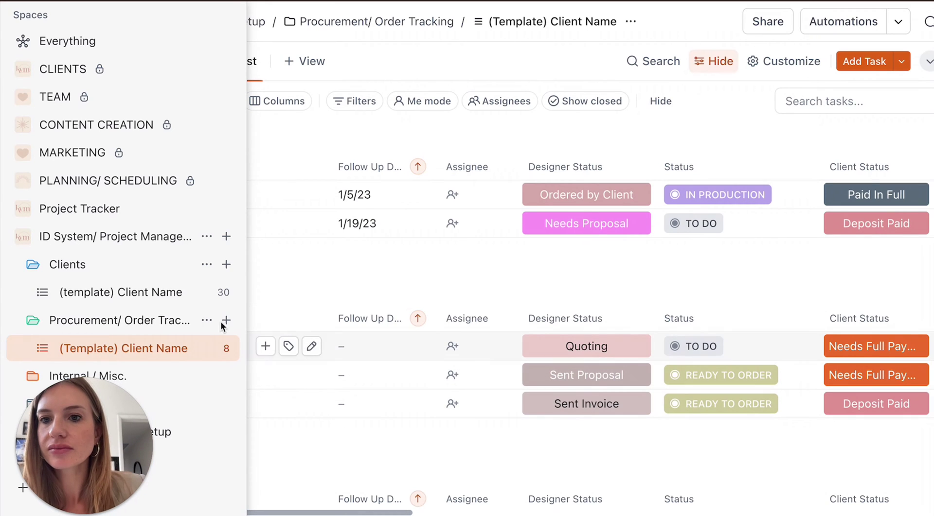
{"action": "left_click", "coordinate": [107, 294]}
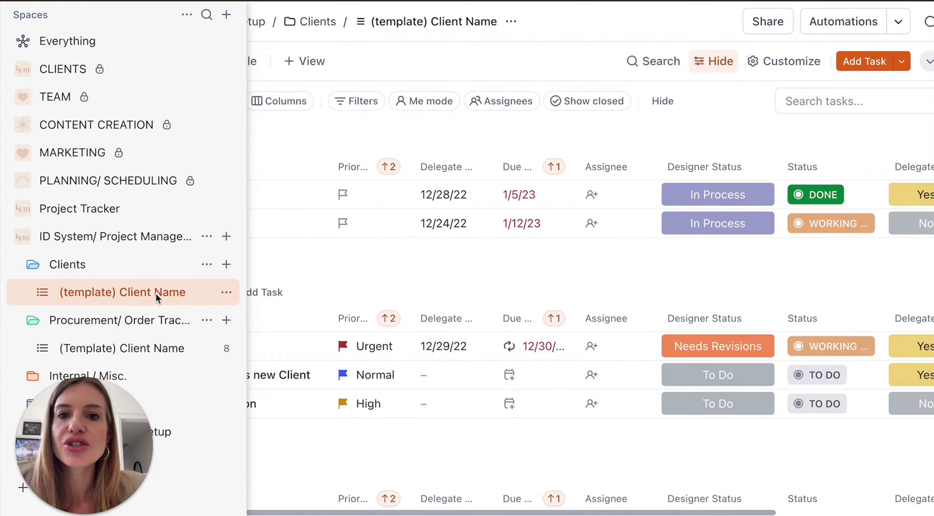
Step: Copy the client template list into the Clients folder under the name '(template) Client A'
{"action": "left_click", "coordinate": [225, 292]}
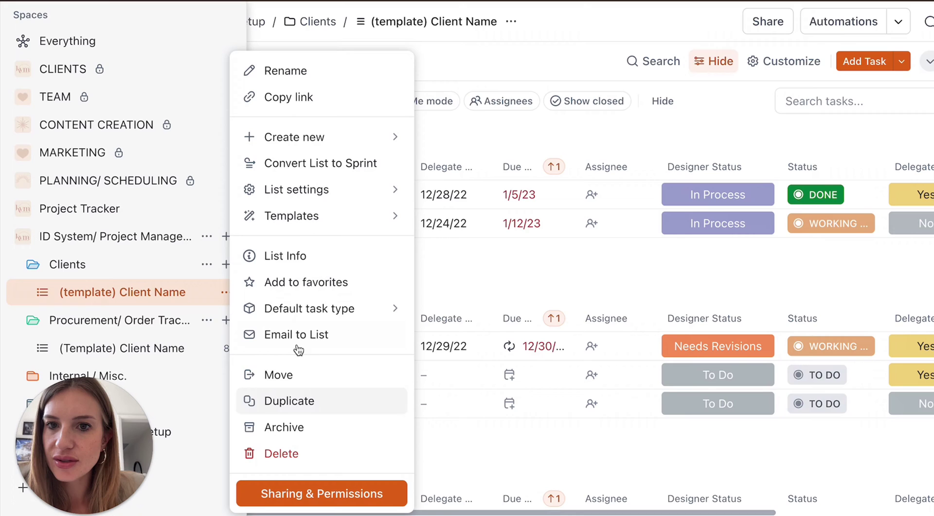
{"action": "left_click", "coordinate": [297, 403]}
{"action": "scroll", "coordinate": [336, 282], "scroll_direction": "up", "scroll_amount": 8}
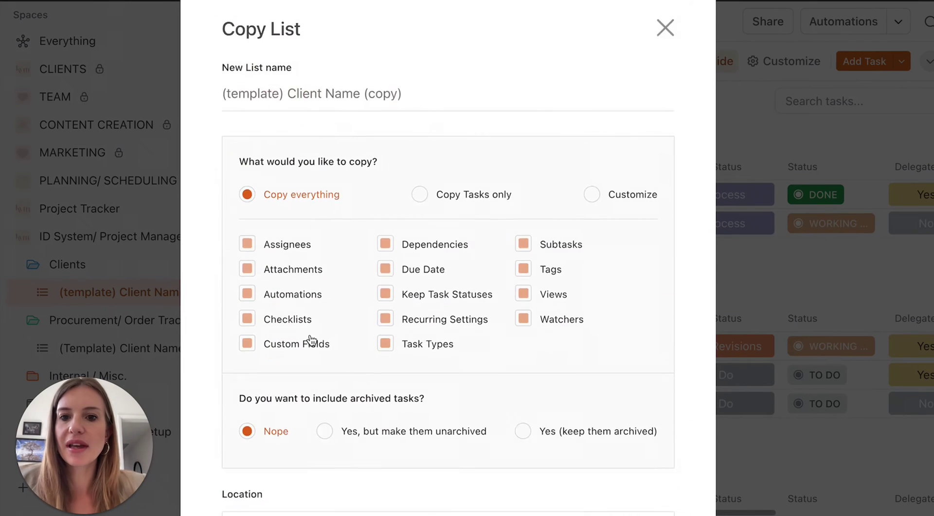
{"action": "left_click_drag", "start_coordinate": [425, 114], "coordinate": [302, 118]}
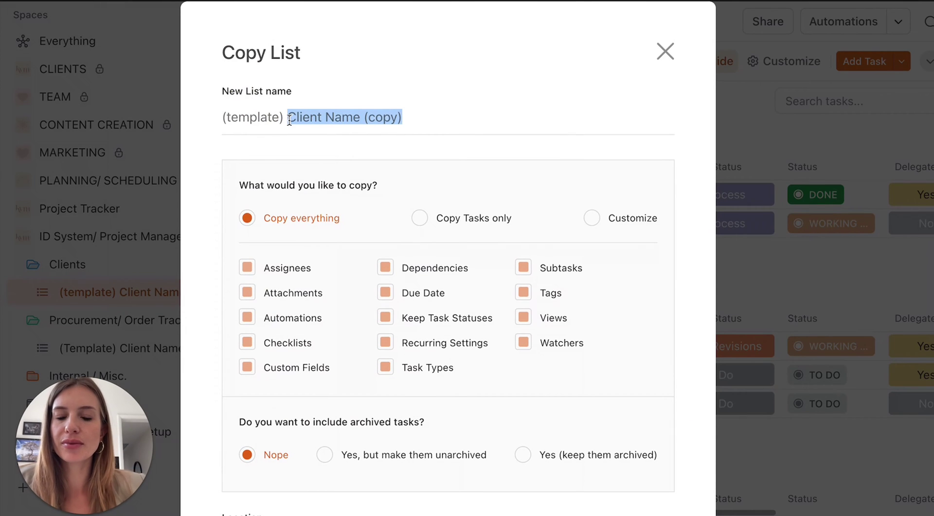
{"action": "type", "text": "Client A"}
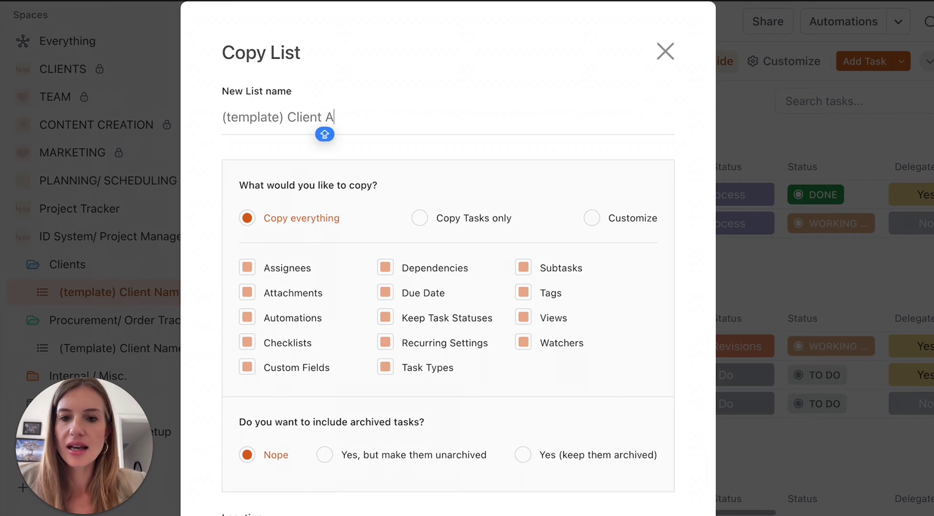
{"action": "scroll", "coordinate": [447, 258], "scroll_direction": "down", "scroll_amount": 8}
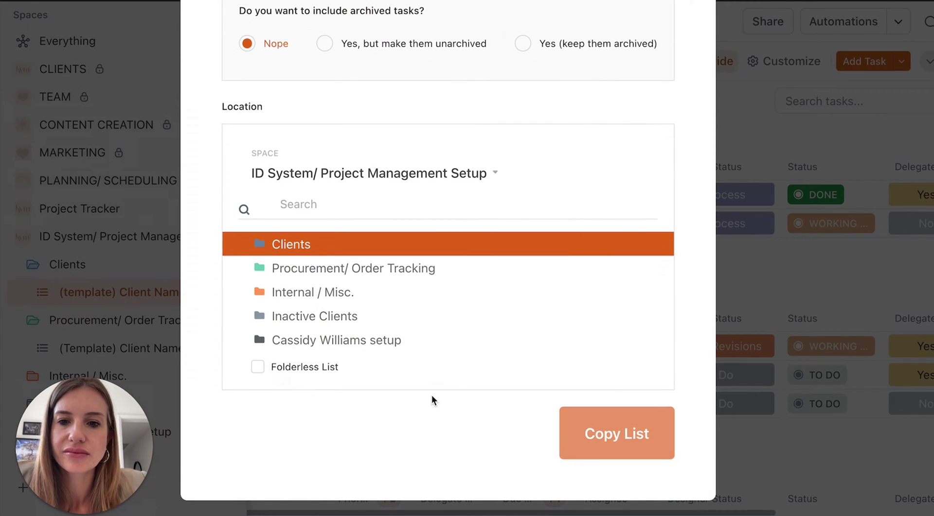
{"action": "left_click", "coordinate": [617, 434]}
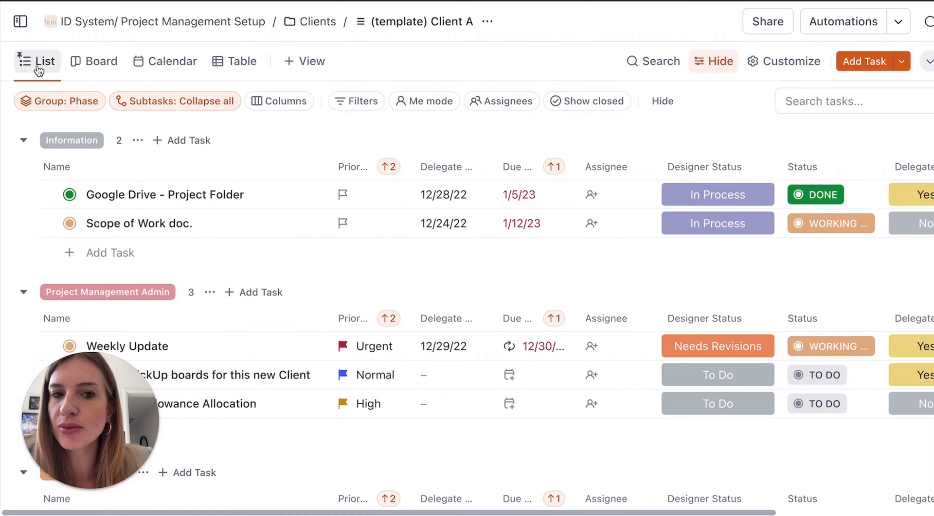
{"action": "left_click", "coordinate": [96, 63]}
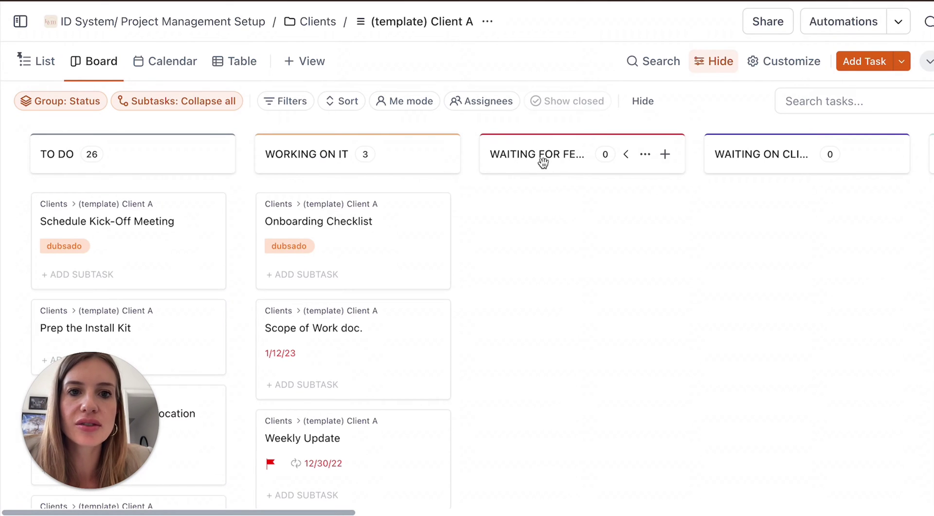
{"action": "left_click_drag", "start_coordinate": [833, 264], "coordinate": [836, 356]}
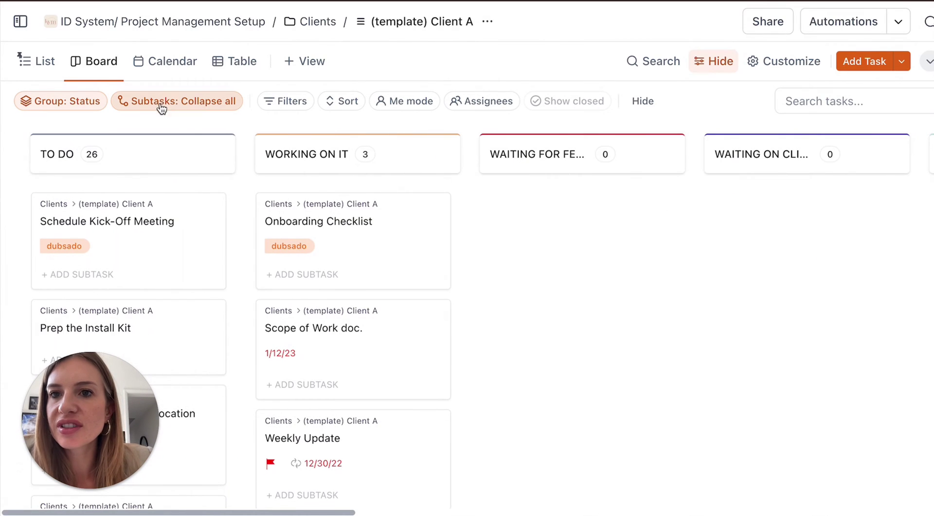
{"action": "left_click", "coordinate": [163, 67]}
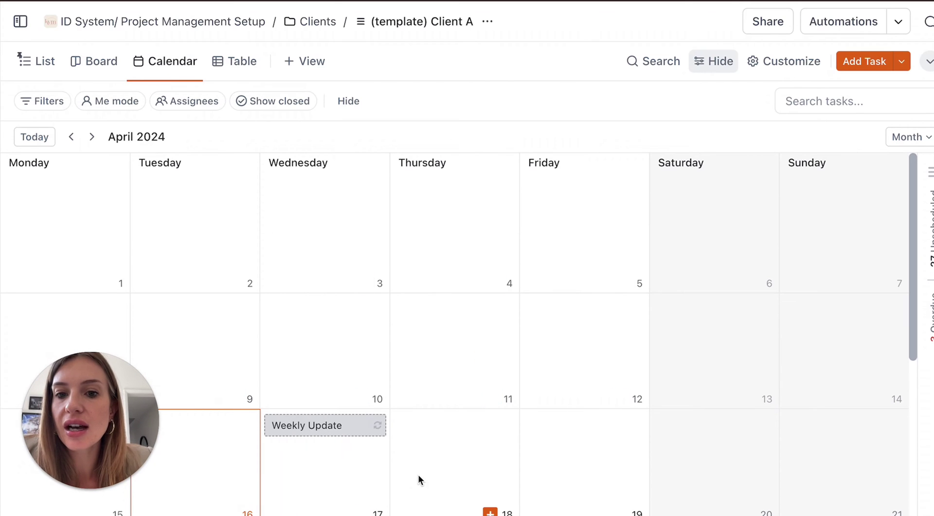
{"action": "scroll", "coordinate": [346, 385], "scroll_direction": "down", "scroll_amount": 5}
{"action": "scroll", "coordinate": [330, 370], "scroll_direction": "up", "scroll_amount": 5}
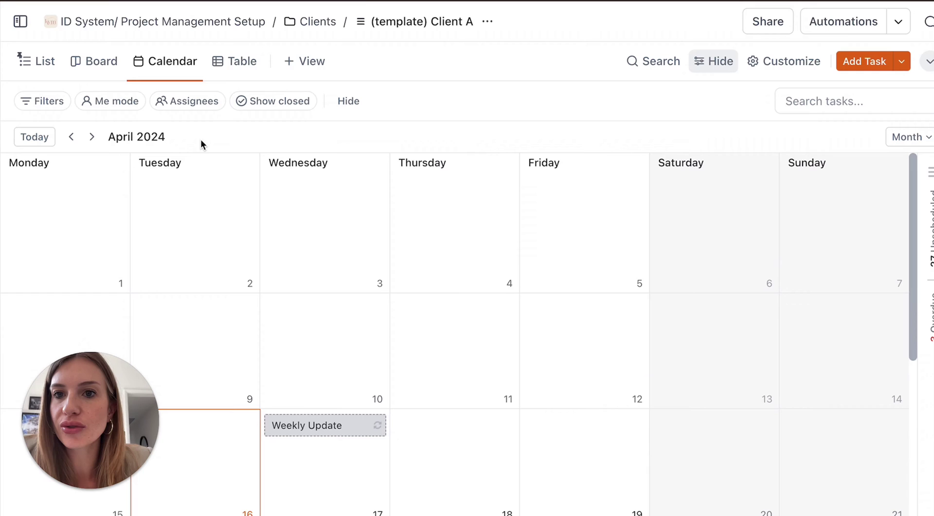
{"action": "left_click", "coordinate": [34, 60]}
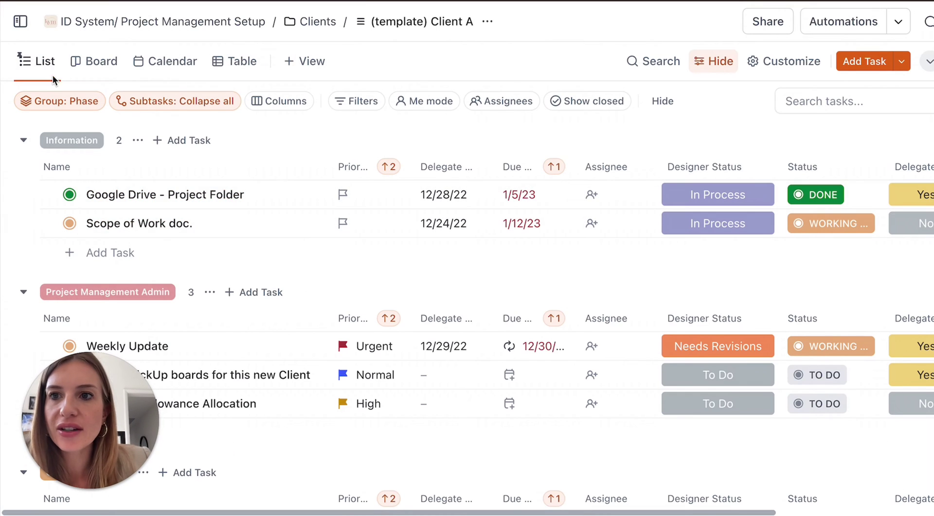
{"action": "scroll", "coordinate": [68, 240], "scroll_direction": "down", "scroll_amount": 1}
{"action": "scroll", "coordinate": [62, 234], "scroll_direction": "up", "scroll_amount": 1}
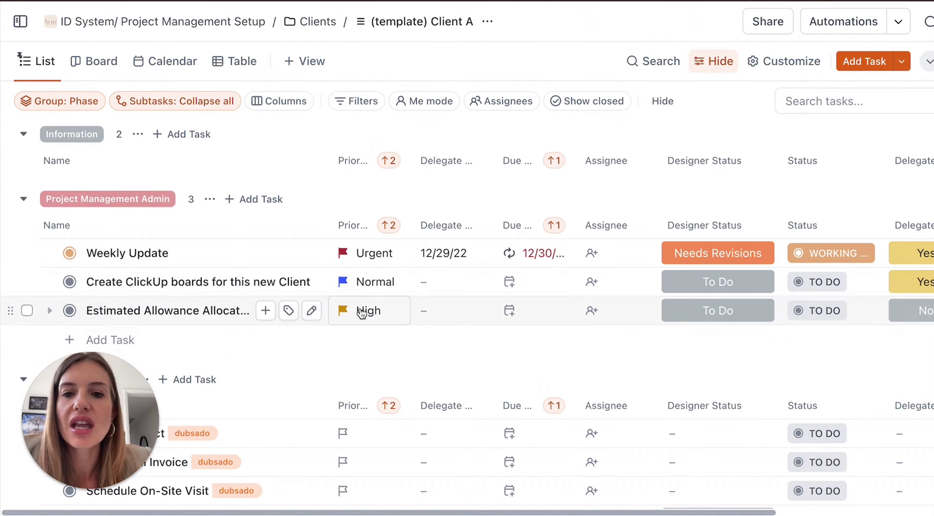
{"action": "scroll", "coordinate": [328, 264], "scroll_direction": "down", "scroll_amount": 5}
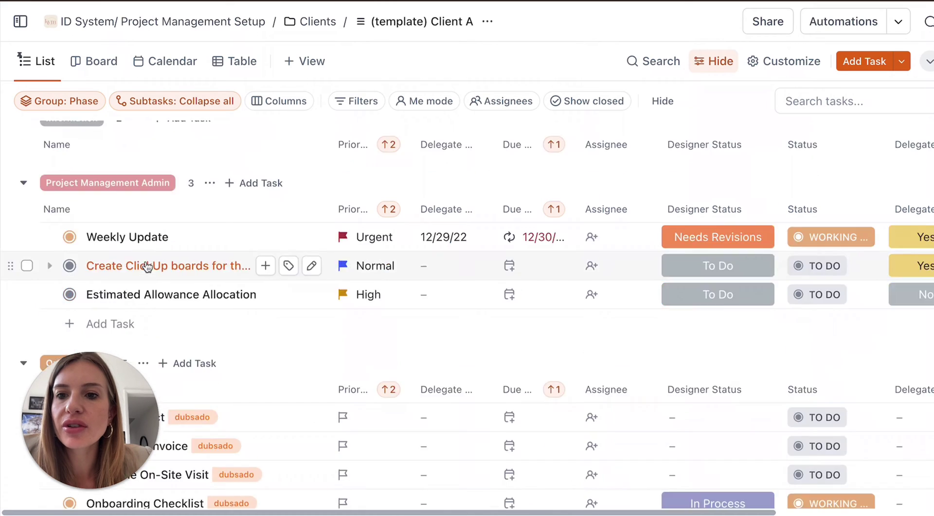
{"action": "scroll", "coordinate": [329, 264], "scroll_direction": "up", "scroll_amount": 5}
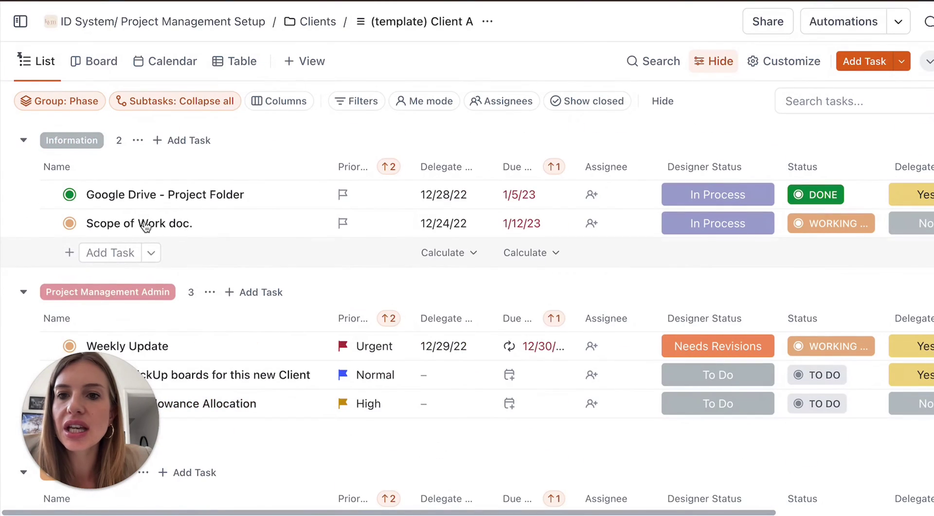
{"action": "left_click", "coordinate": [344, 195]}
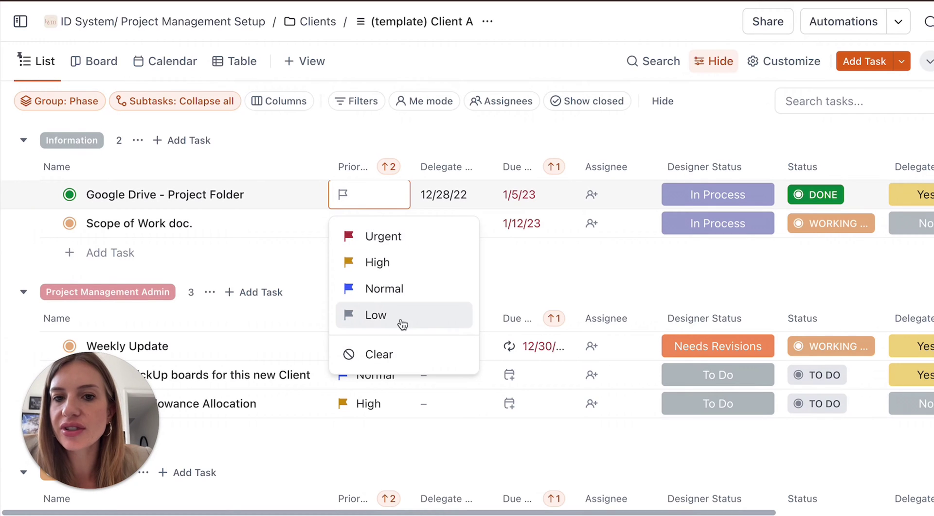
{"action": "left_click", "coordinate": [516, 265]}
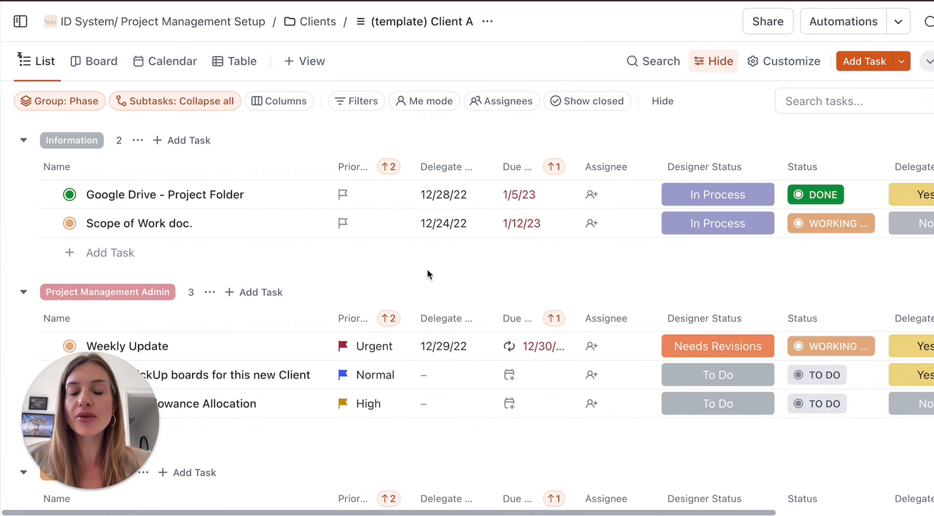
{"action": "mouse_move", "coordinate": [424, 267]}
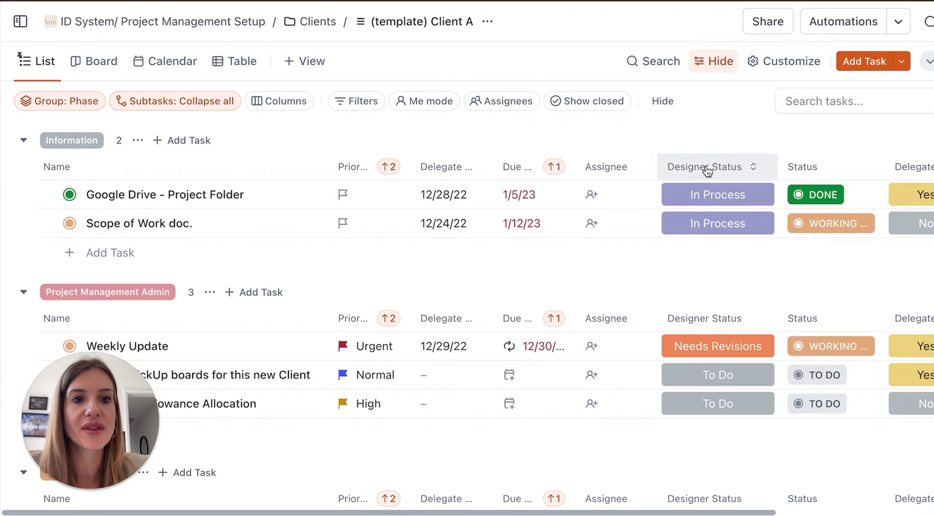
{"action": "scroll", "coordinate": [675, 500], "scroll_direction": "right", "scroll_amount": 5}
{"action": "scroll", "coordinate": [674, 501], "scroll_direction": "right", "scroll_amount": 2}
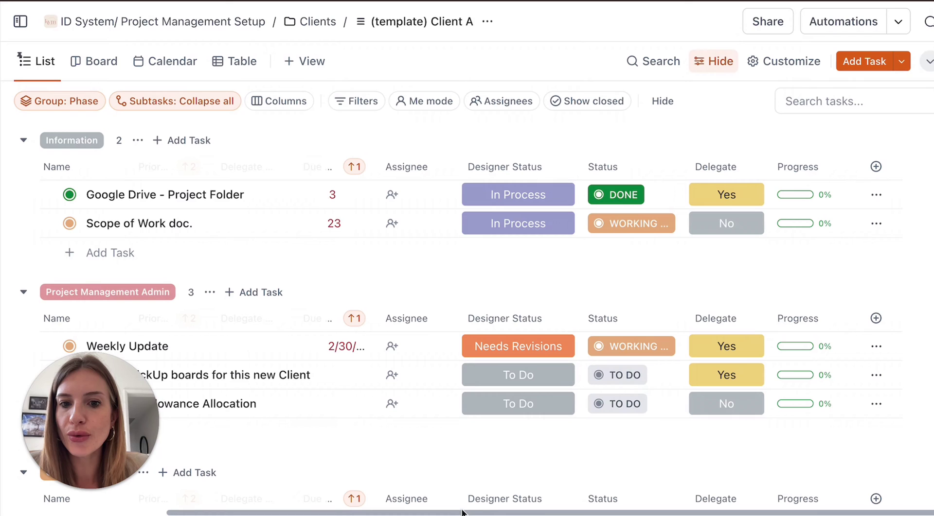
{"action": "left_click_drag", "start_coordinate": [449, 513], "coordinate": [282, 512]}
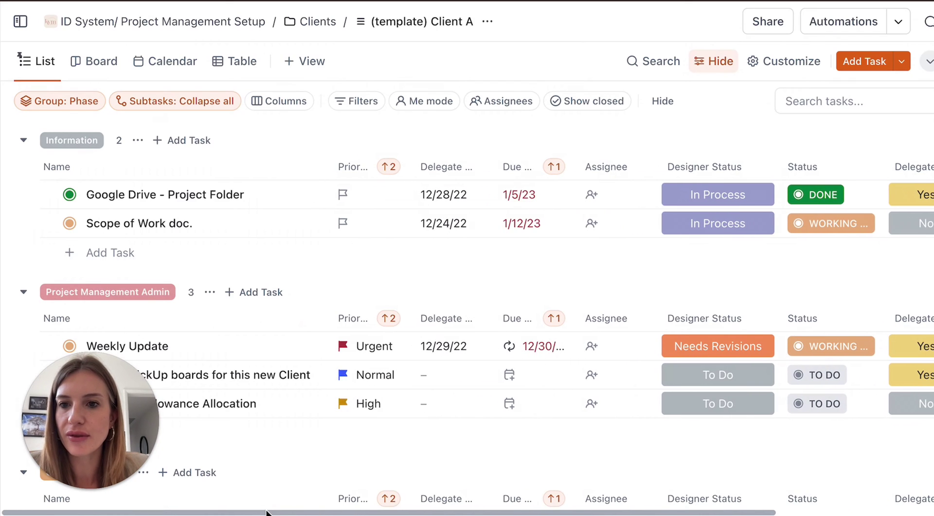
{"action": "scroll", "coordinate": [287, 365], "scroll_direction": "down", "scroll_amount": 2}
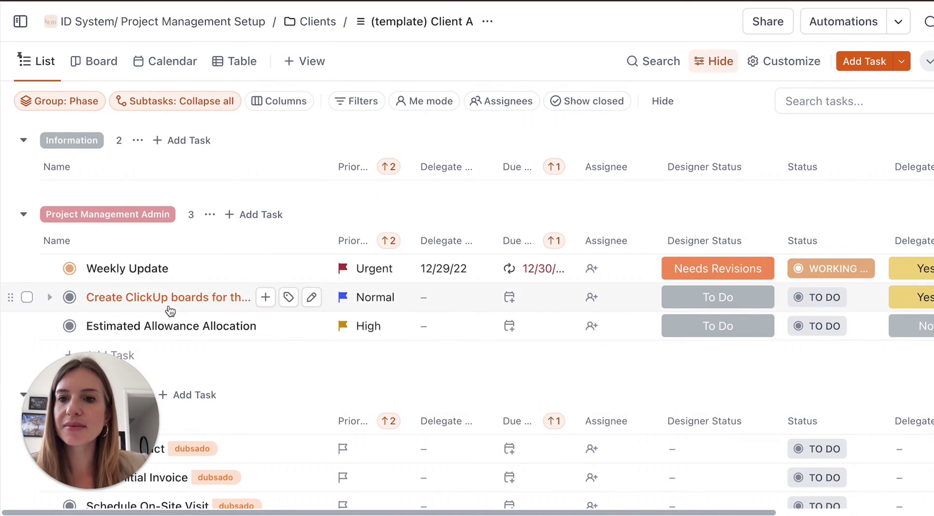
{"action": "scroll", "coordinate": [286, 313], "scroll_direction": "down", "scroll_amount": 5}
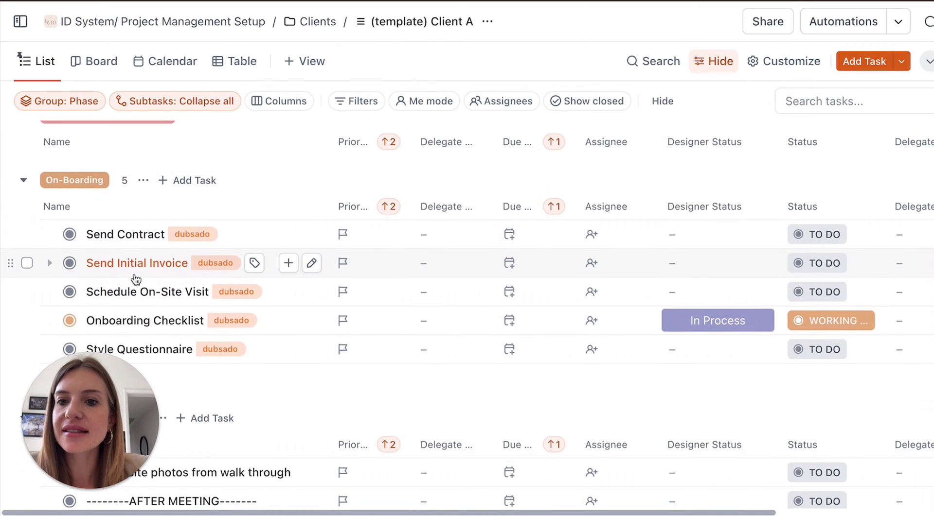
{"action": "scroll", "coordinate": [132, 292], "scroll_direction": "down", "scroll_amount": 1}
{"action": "left_click", "coordinate": [129, 306]}
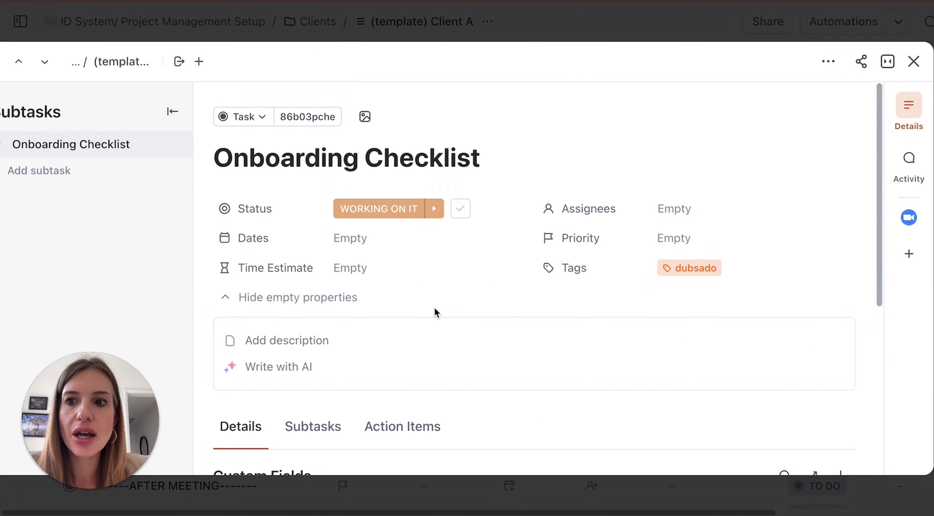
{"action": "scroll", "coordinate": [434, 312], "scroll_direction": "down", "scroll_amount": 1}
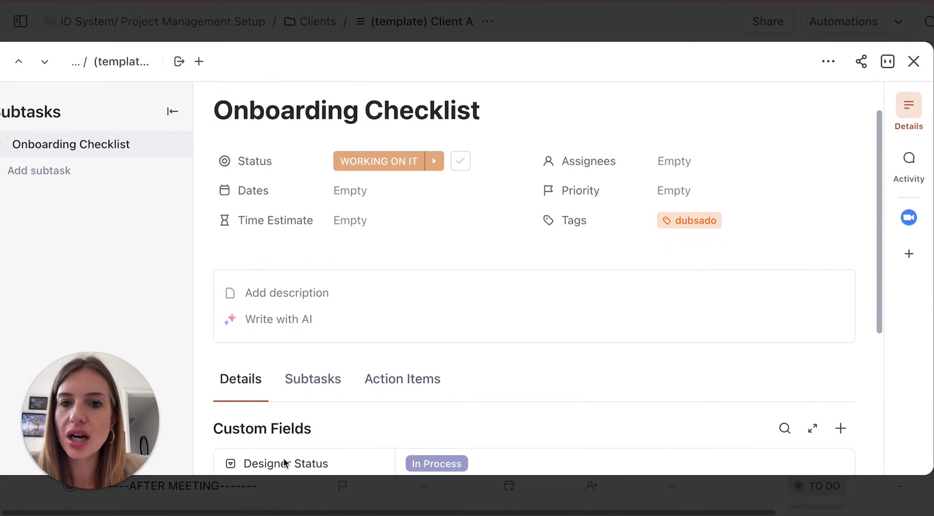
{"action": "scroll", "coordinate": [525, 194], "scroll_direction": "up", "scroll_amount": 1}
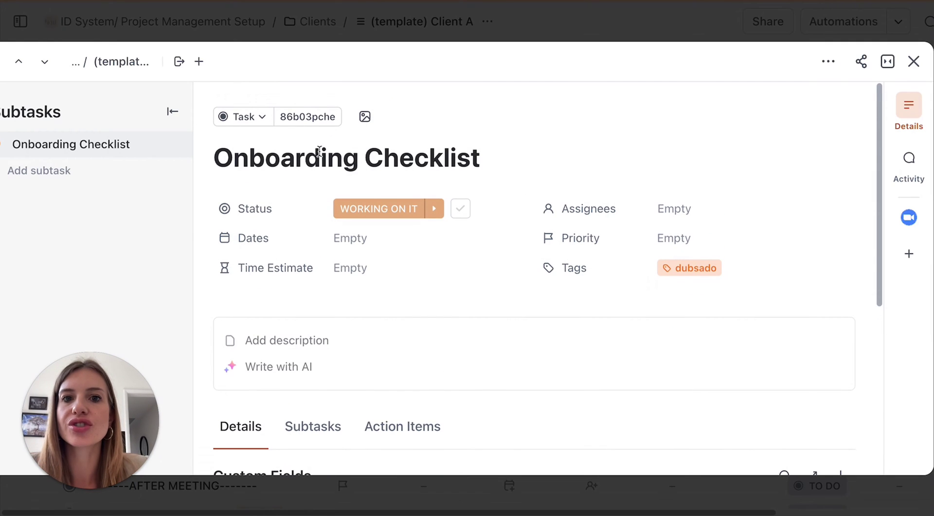
{"action": "left_click", "coordinate": [488, 155]}
{"action": "scroll", "coordinate": [298, 214], "scroll_direction": "down", "scroll_amount": 1}
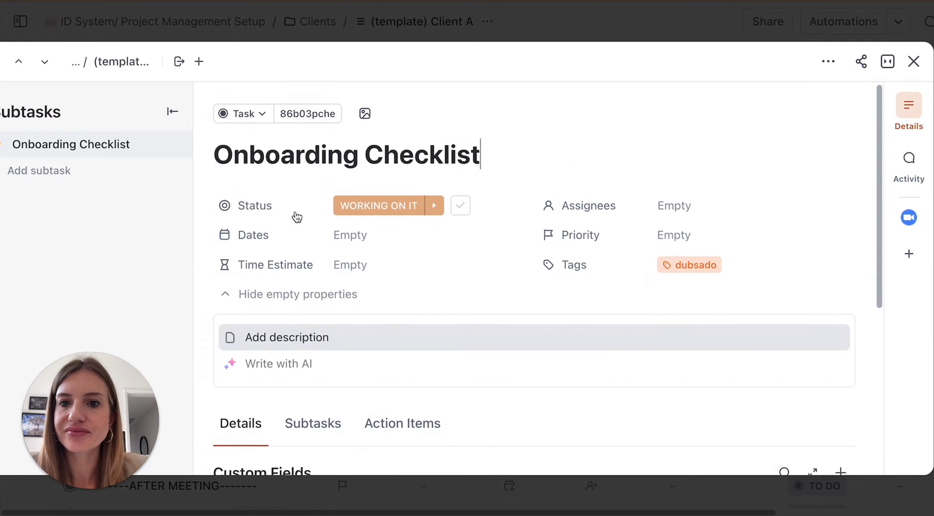
{"action": "left_click", "coordinate": [365, 234]}
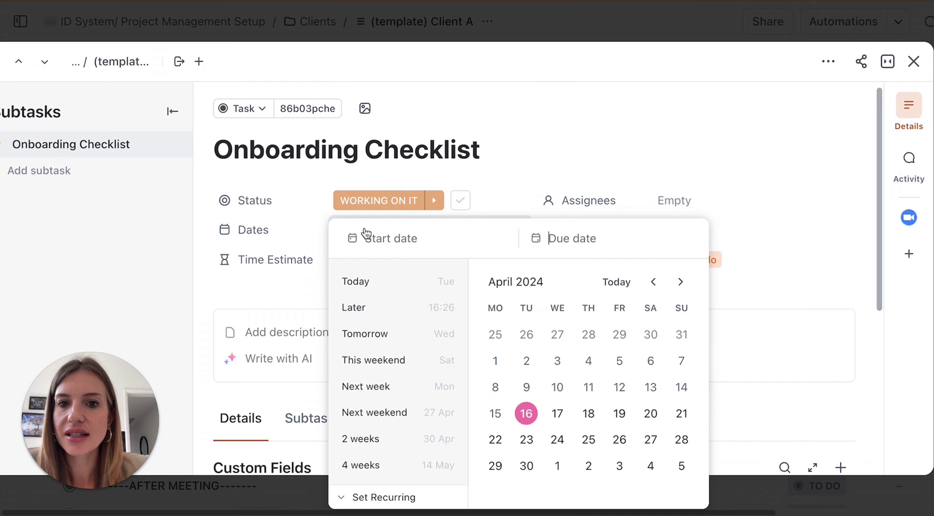
{"action": "left_click", "coordinate": [606, 94]}
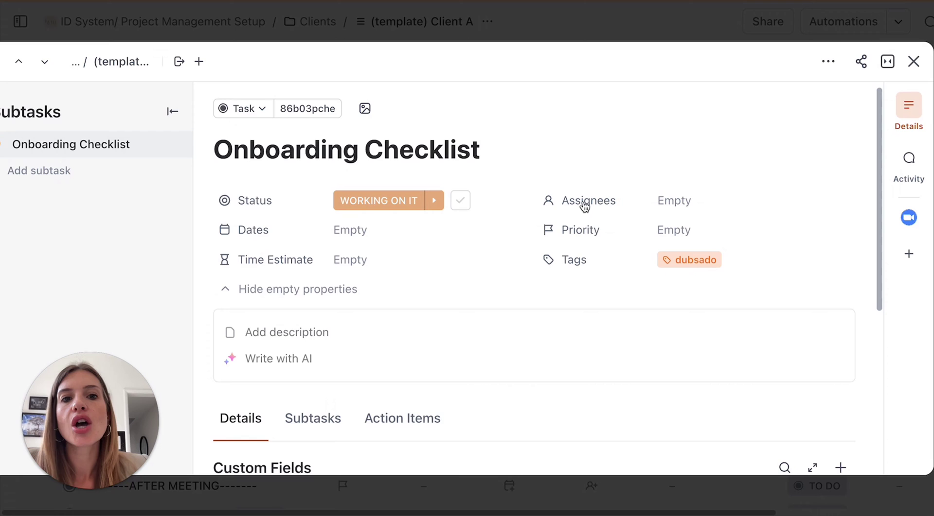
{"action": "scroll", "coordinate": [582, 260], "scroll_direction": "down", "scroll_amount": 3}
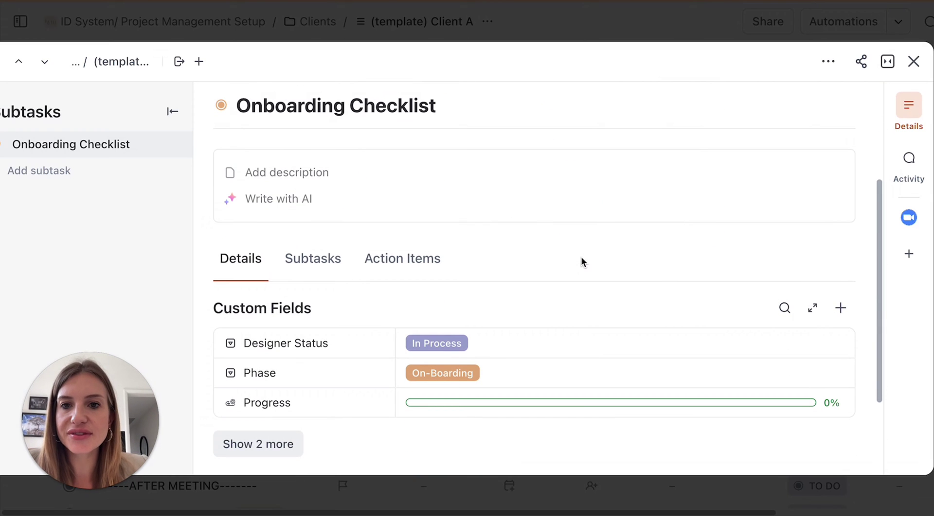
{"action": "scroll", "coordinate": [581, 257], "scroll_direction": "up", "scroll_amount": 5}
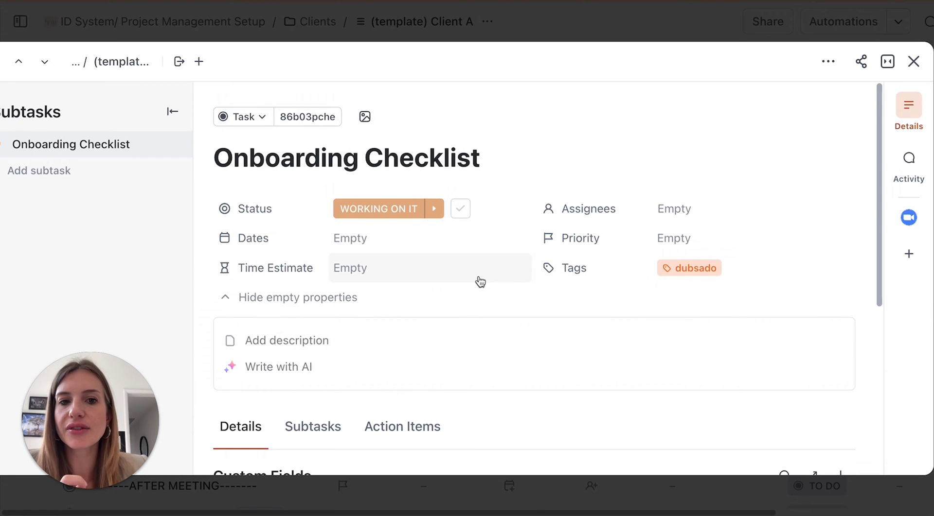
{"action": "scroll", "coordinate": [508, 293], "scroll_direction": "down", "scroll_amount": 3}
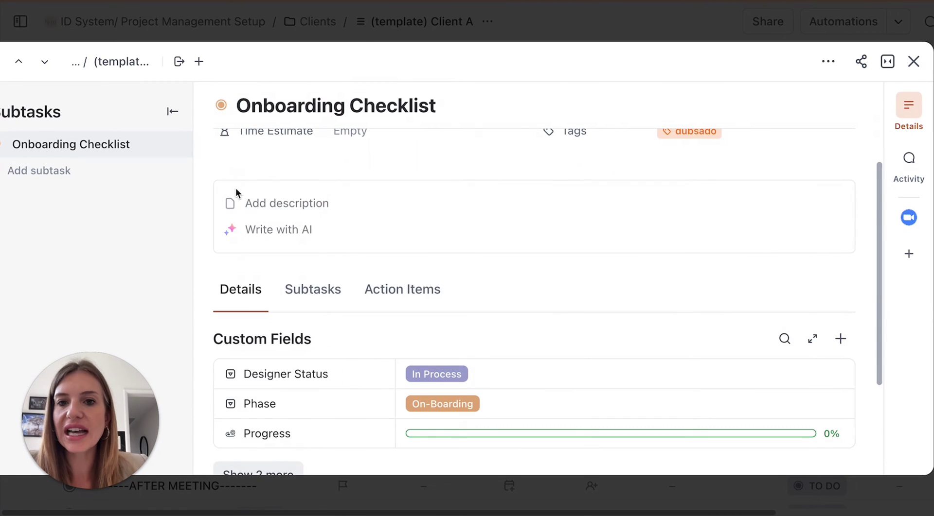
{"action": "scroll", "coordinate": [306, 224], "scroll_direction": "down", "scroll_amount": 2}
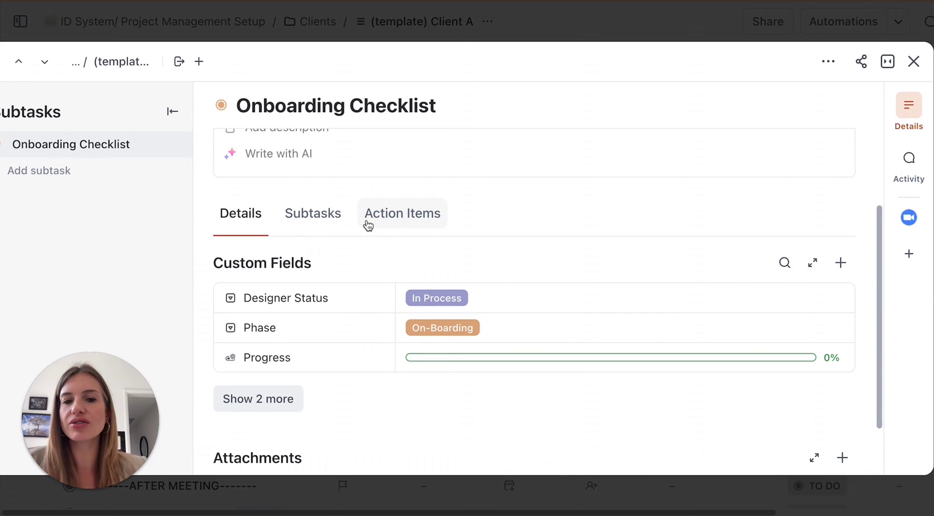
{"action": "left_click", "coordinate": [435, 218]}
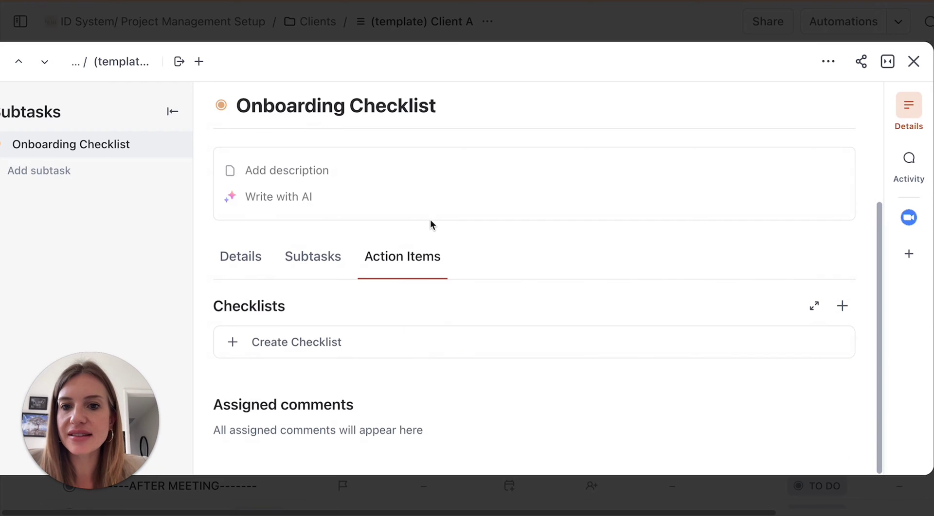
{"action": "left_click", "coordinate": [241, 259]}
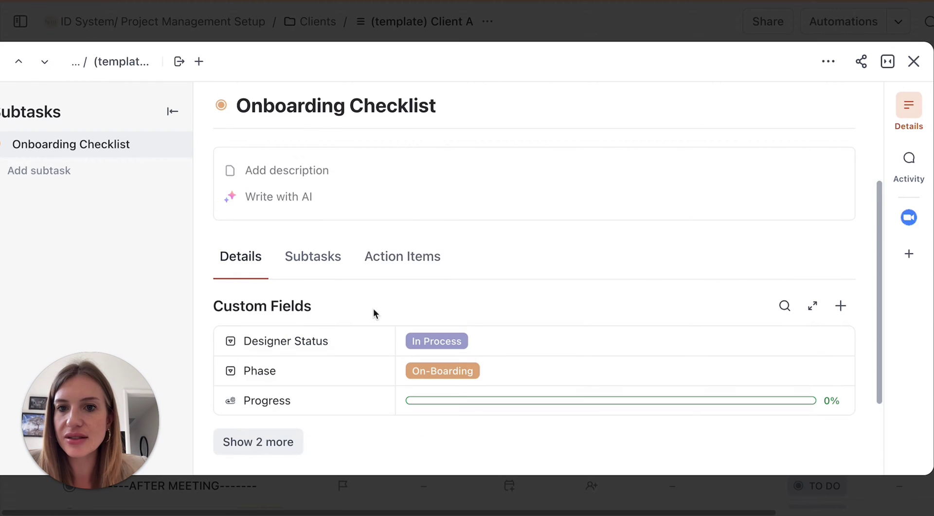
{"action": "scroll", "coordinate": [370, 340], "scroll_direction": "down", "scroll_amount": 5}
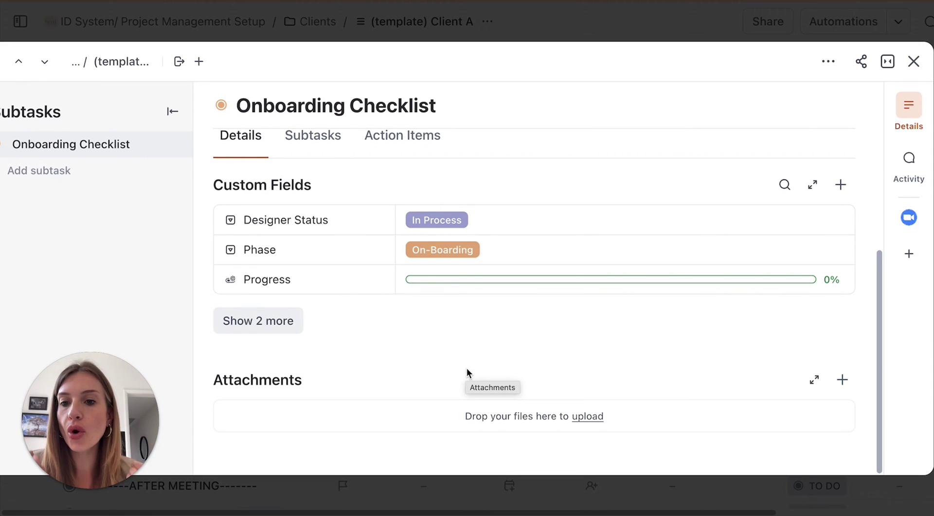
Step: Close the Onboarding Checklist task and scroll the Client A list past On-Boarding and Kick-off Meeting to Design
{"action": "left_click", "coordinate": [455, 501]}
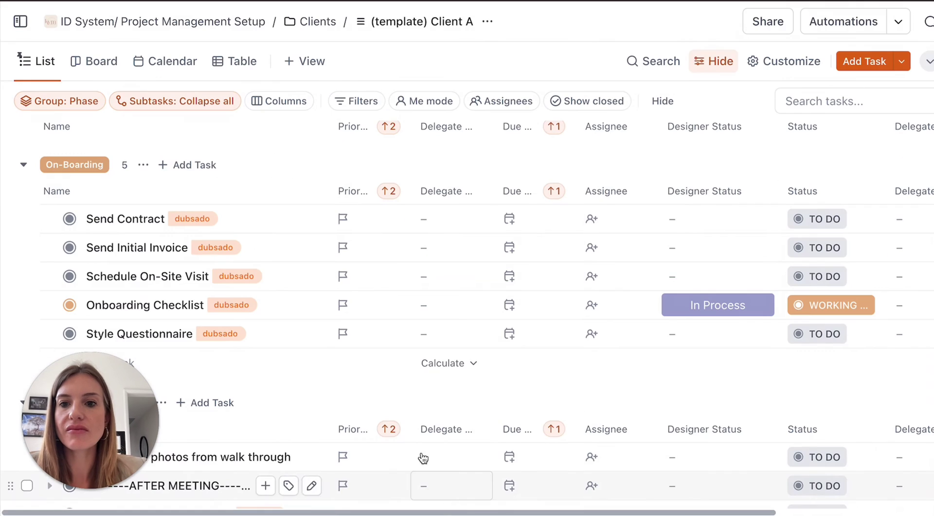
{"action": "scroll", "coordinate": [340, 360], "scroll_direction": "down", "scroll_amount": 3}
{"action": "scroll", "coordinate": [359, 355], "scroll_direction": "up", "scroll_amount": 5}
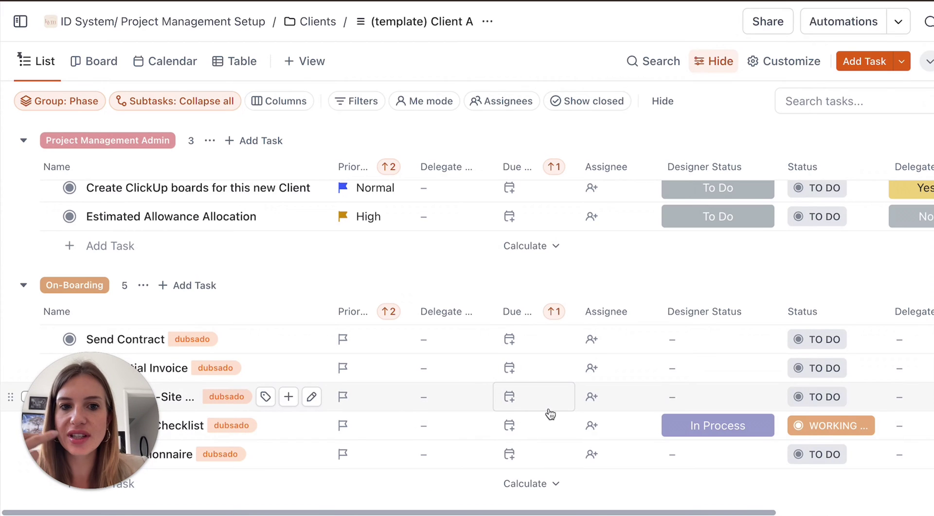
{"action": "scroll", "coordinate": [474, 397], "scroll_direction": "down", "scroll_amount": 6}
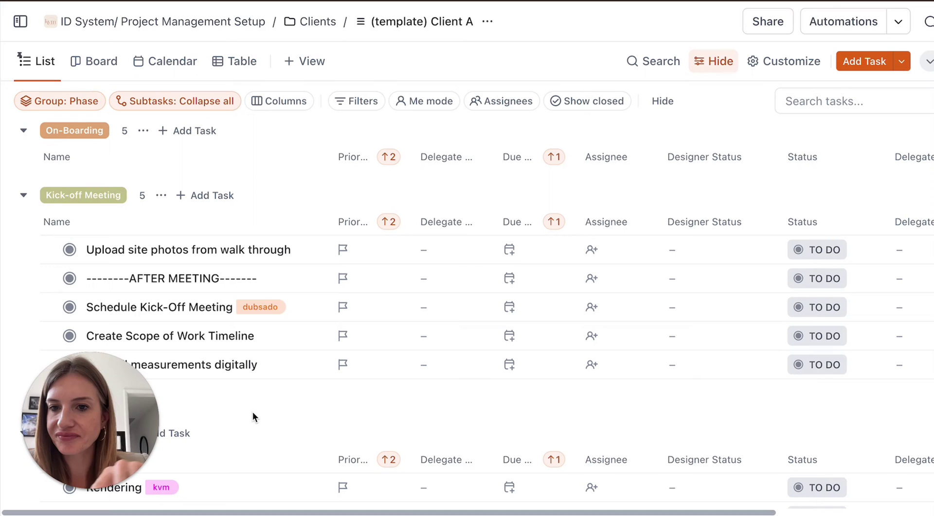
{"action": "scroll", "coordinate": [247, 417], "scroll_direction": "down", "scroll_amount": 2}
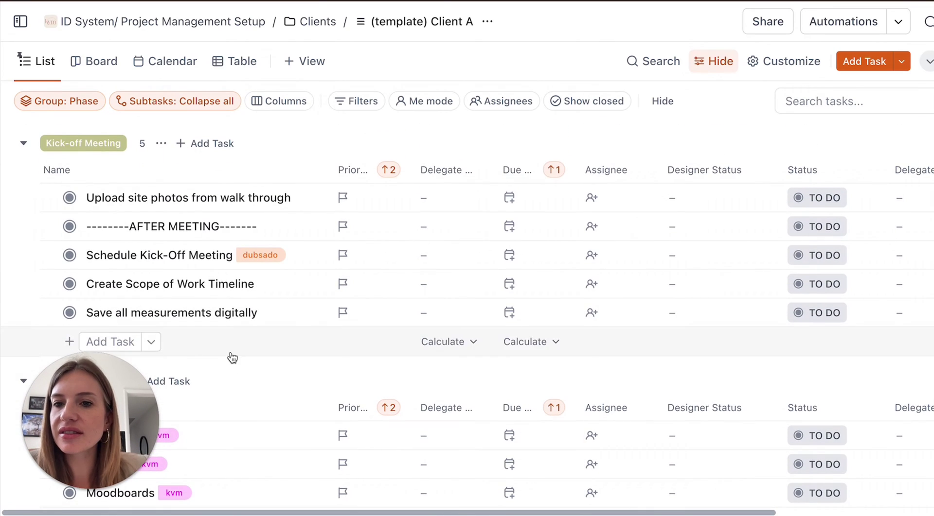
{"action": "scroll", "coordinate": [245, 392], "scroll_direction": "down", "scroll_amount": 1}
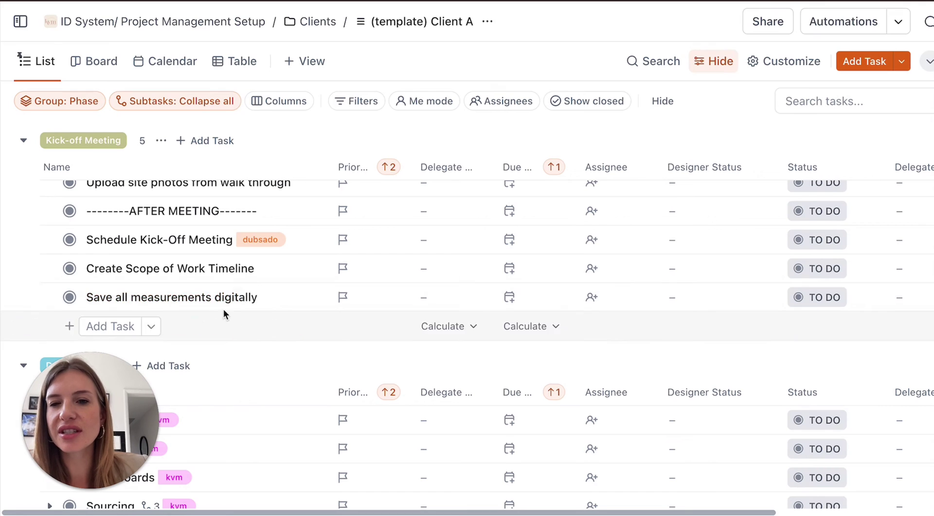
{"action": "scroll", "coordinate": [209, 347], "scroll_direction": "down", "scroll_amount": 6}
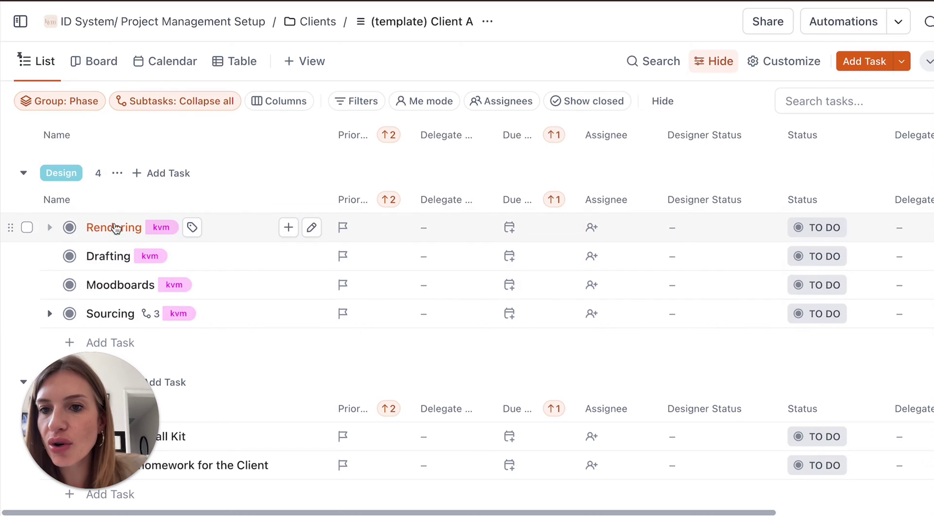
{"action": "left_click_drag", "start_coordinate": [104, 294], "coordinate": [115, 226]}
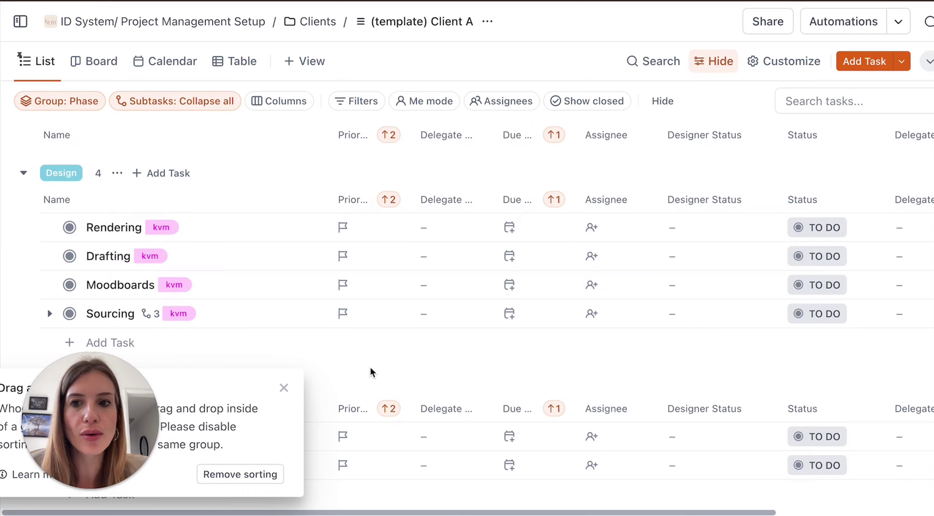
{"action": "left_click", "coordinate": [101, 262]}
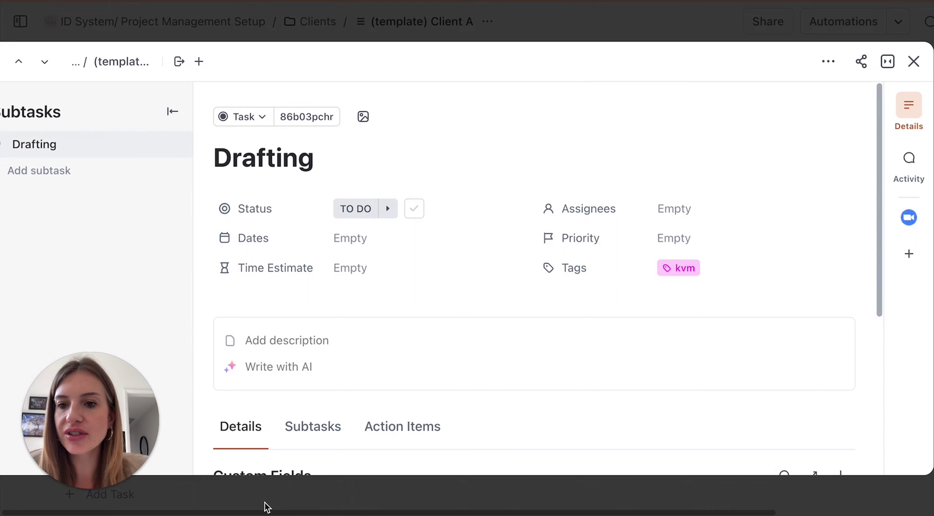
{"action": "scroll", "coordinate": [288, 313], "scroll_direction": "down", "scroll_amount": 4}
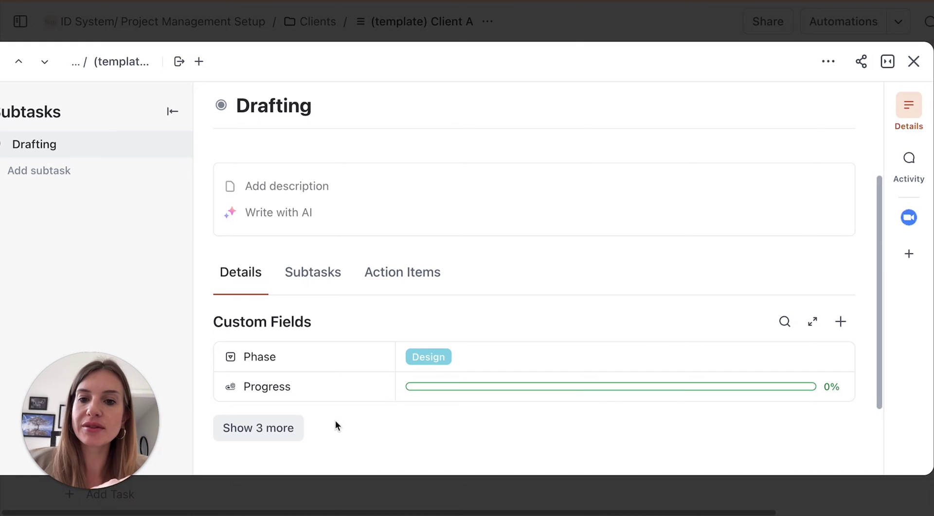
{"action": "scroll", "coordinate": [355, 365], "scroll_direction": "down", "scroll_amount": 3}
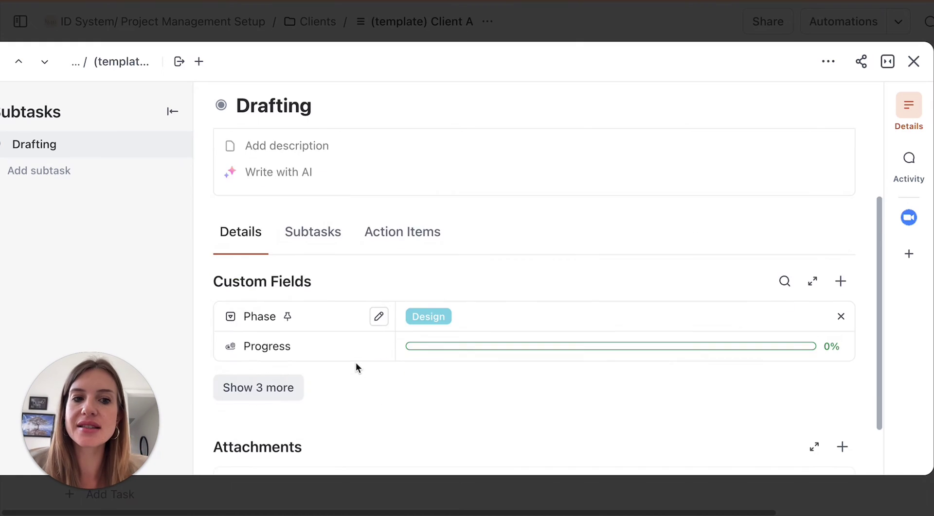
{"action": "left_click", "coordinate": [283, 505]}
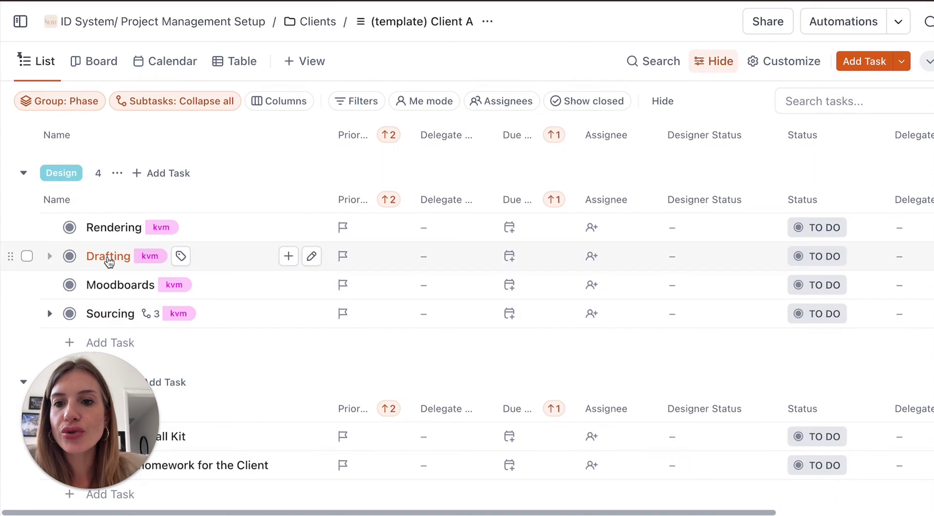
{"action": "scroll", "coordinate": [281, 394], "scroll_direction": "down", "scroll_amount": 1}
{"action": "scroll", "coordinate": [279, 392], "scroll_direction": "up", "scroll_amount": 1}
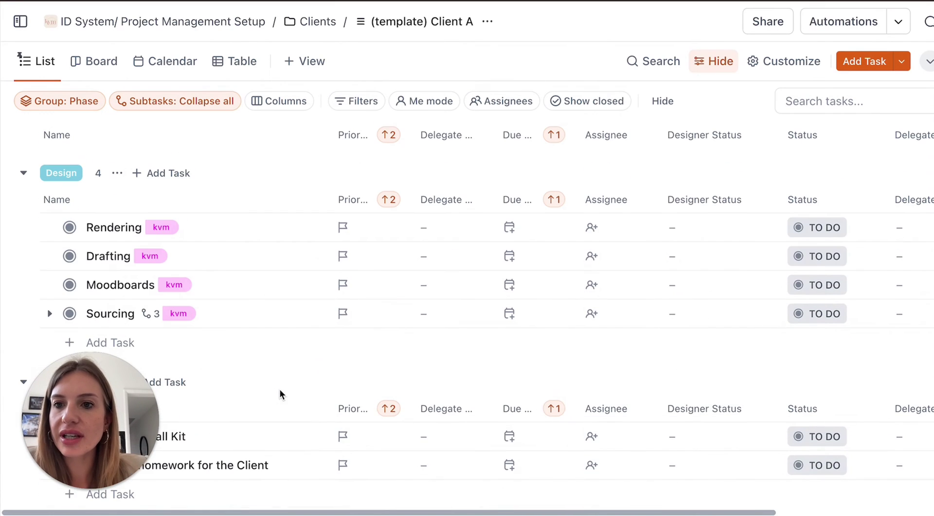
{"action": "scroll", "coordinate": [227, 291], "scroll_direction": "down", "scroll_amount": 1}
{"action": "scroll", "coordinate": [228, 291], "scroll_direction": "down", "scroll_amount": 4}
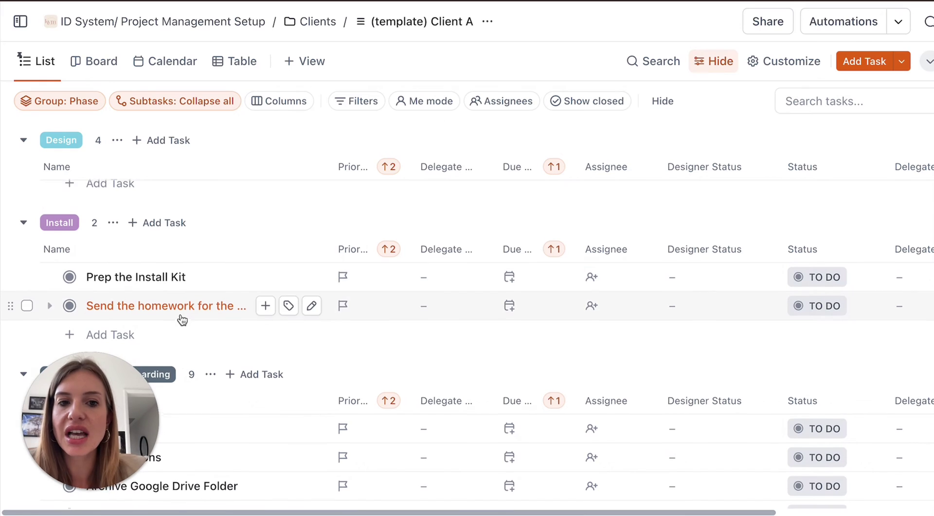
{"action": "scroll", "coordinate": [182, 318], "scroll_direction": "down", "scroll_amount": 15}
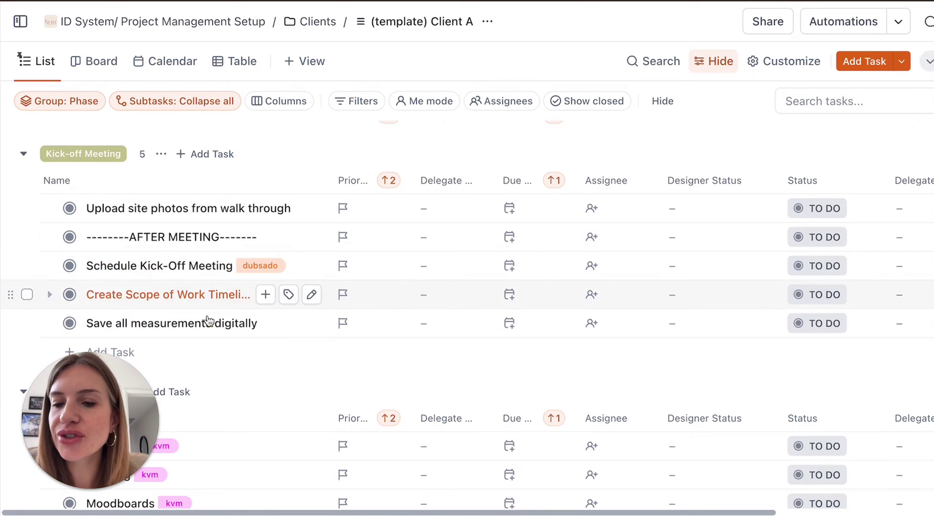
{"action": "scroll", "coordinate": [233, 330], "scroll_direction": "down", "scroll_amount": 4}
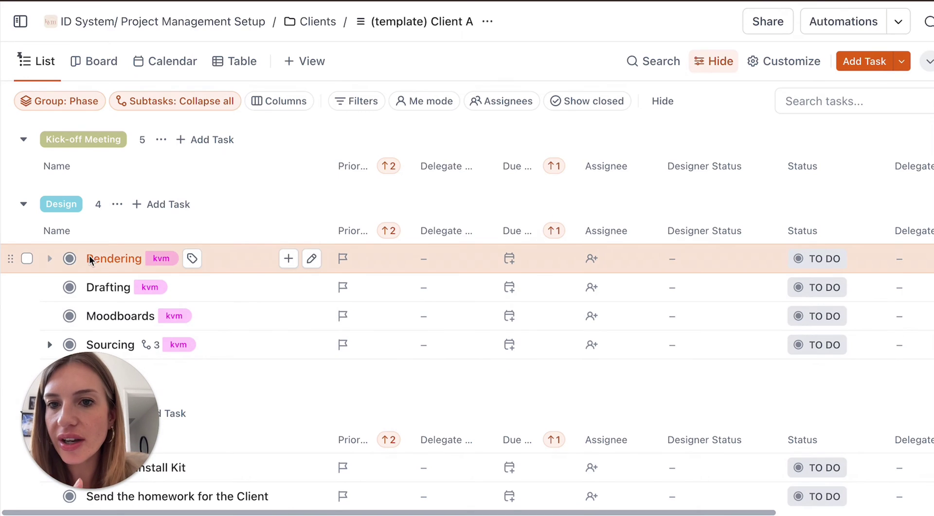
Step: Open the Moodboards task, show its Activity feed, and expand the comment editor for writing
{"action": "left_click", "coordinate": [120, 316]}
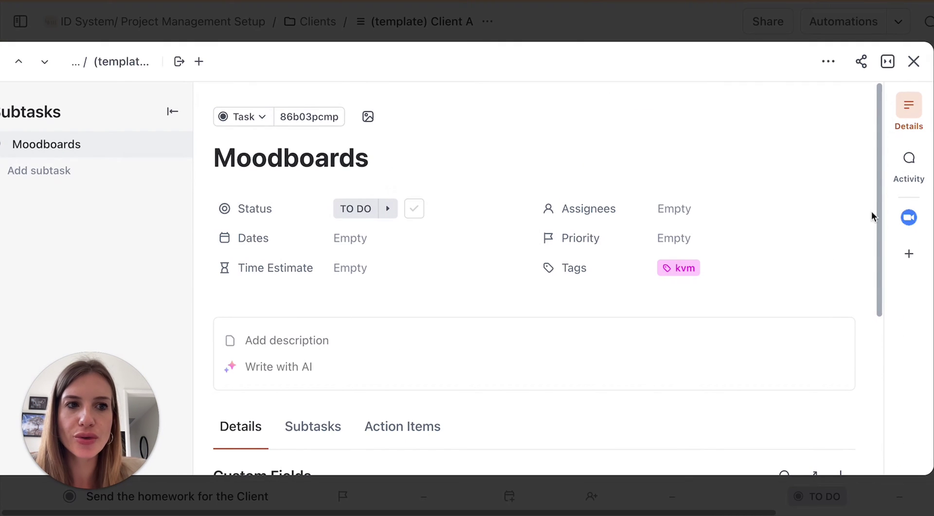
{"action": "left_click", "coordinate": [909, 160]}
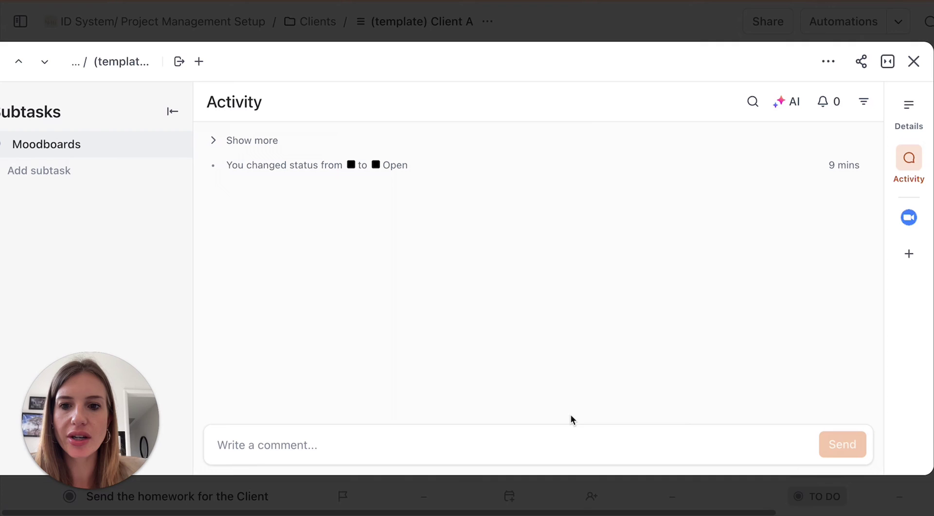
{"action": "left_click", "coordinate": [221, 445]}
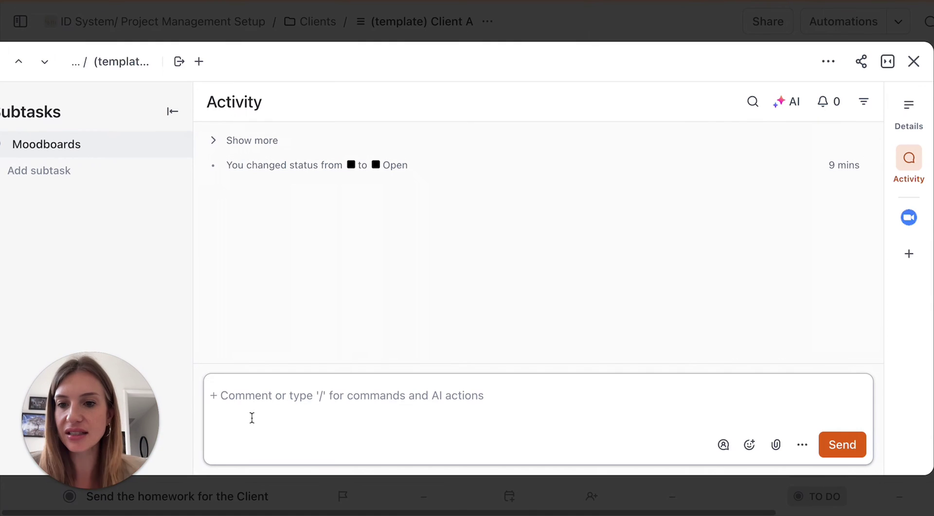
{"action": "left_click", "coordinate": [236, 397]}
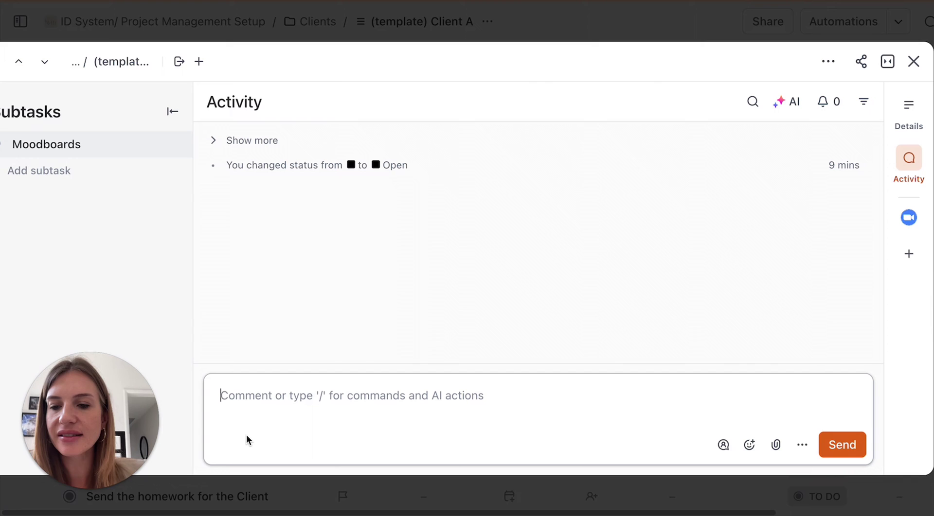
Step: Close the task panel and scroll the Client A list through the Install and Project Close/ Off-Boarding phases
{"action": "left_click", "coordinate": [267, 498]}
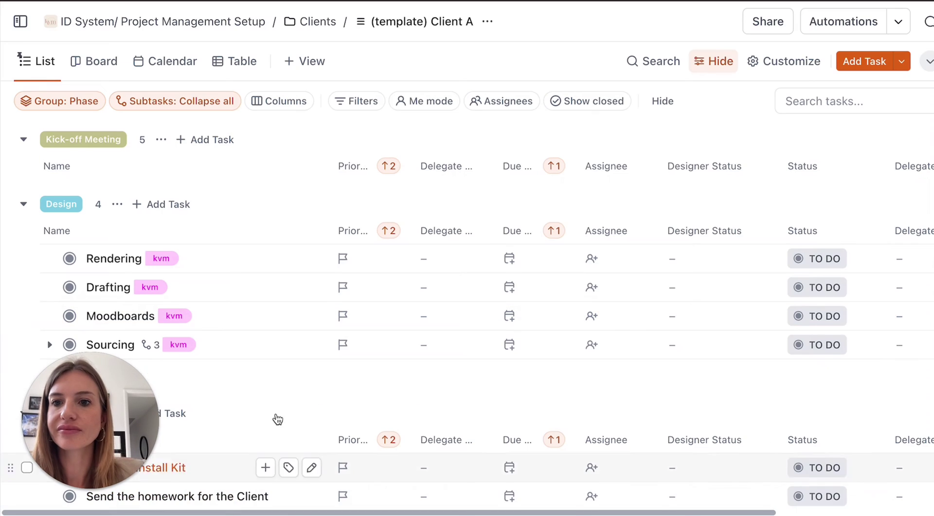
{"action": "scroll", "coordinate": [267, 348], "scroll_direction": "down", "scroll_amount": 1}
{"action": "scroll", "coordinate": [247, 296], "scroll_direction": "down", "scroll_amount": 5}
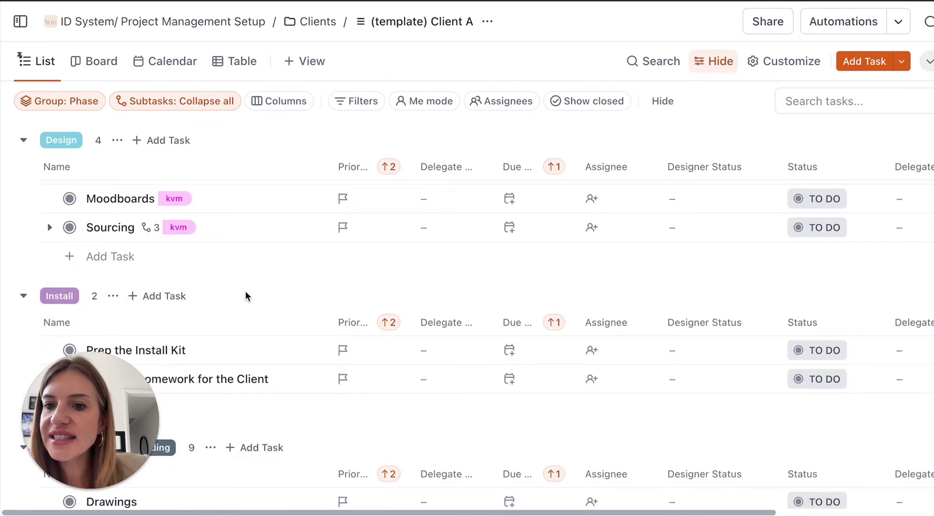
{"action": "scroll", "coordinate": [247, 296], "scroll_direction": "down", "scroll_amount": 6}
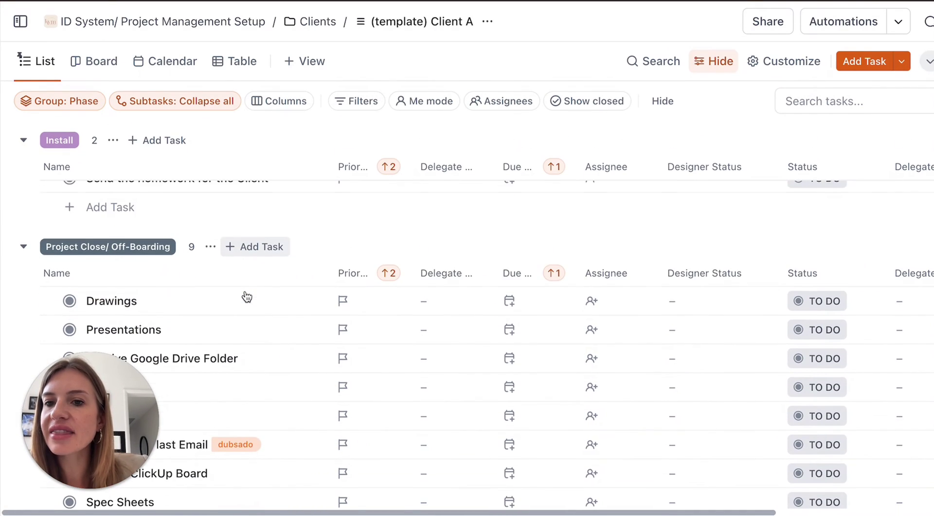
{"action": "scroll", "coordinate": [246, 296], "scroll_direction": "down", "scroll_amount": 1}
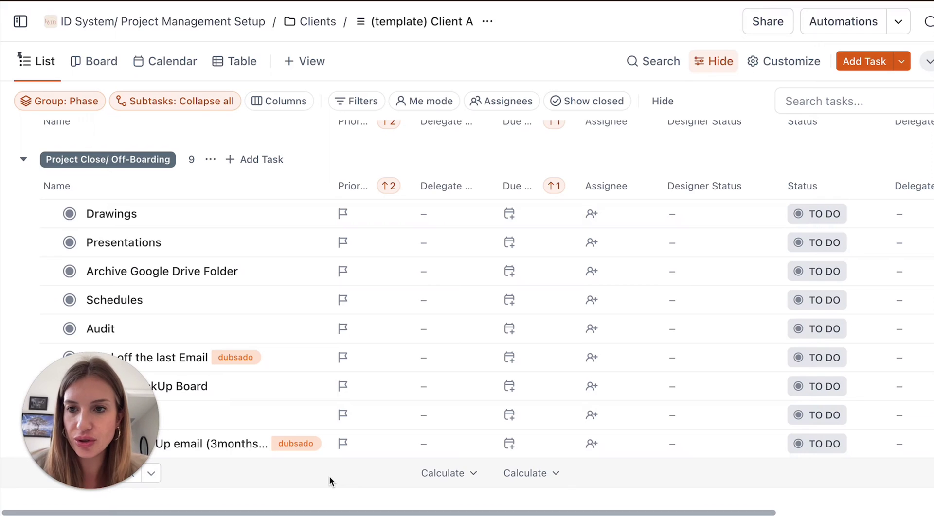
Step: Show the Clients folder in Calendar view for April 2024, with the recurring Wednesday Weekly Update tasks
{"action": "mouse_move", "coordinate": [29, 292]}
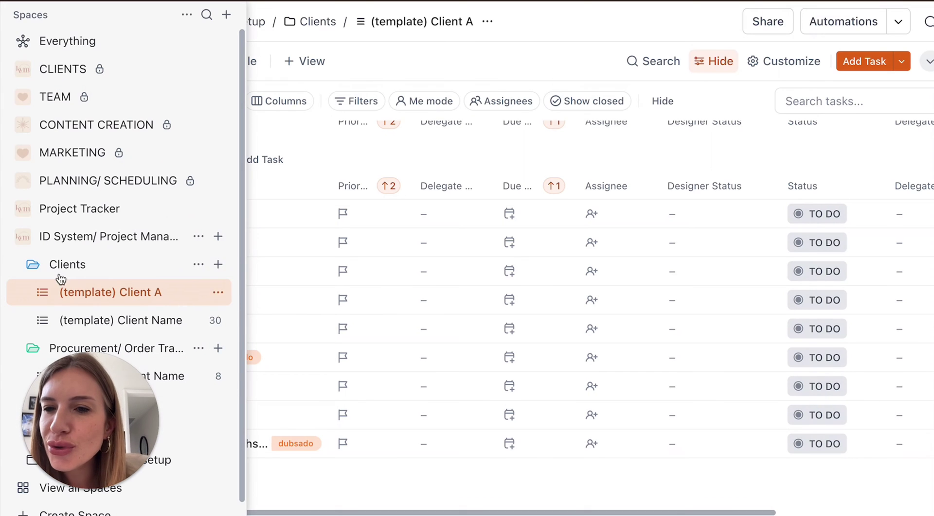
{"action": "scroll", "coordinate": [219, 243], "scroll_direction": "down", "scroll_amount": 1}
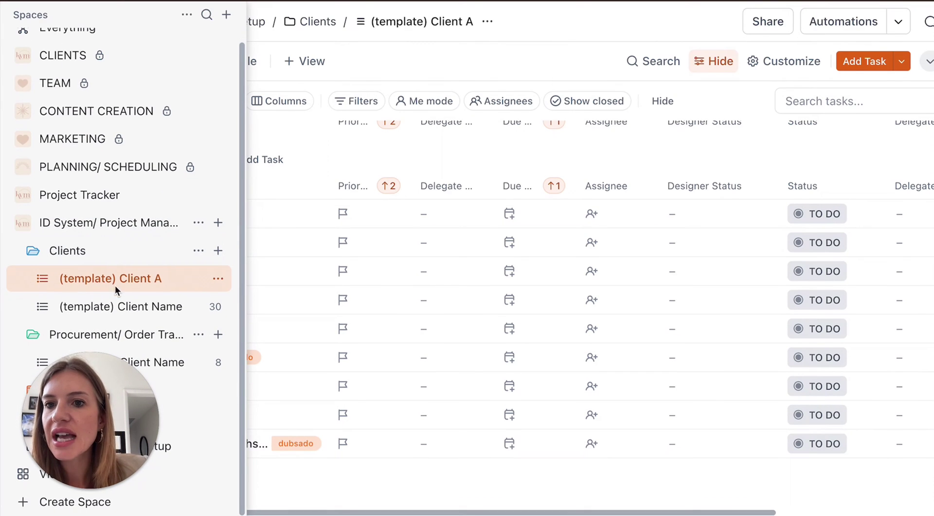
{"action": "left_click", "coordinate": [56, 253]}
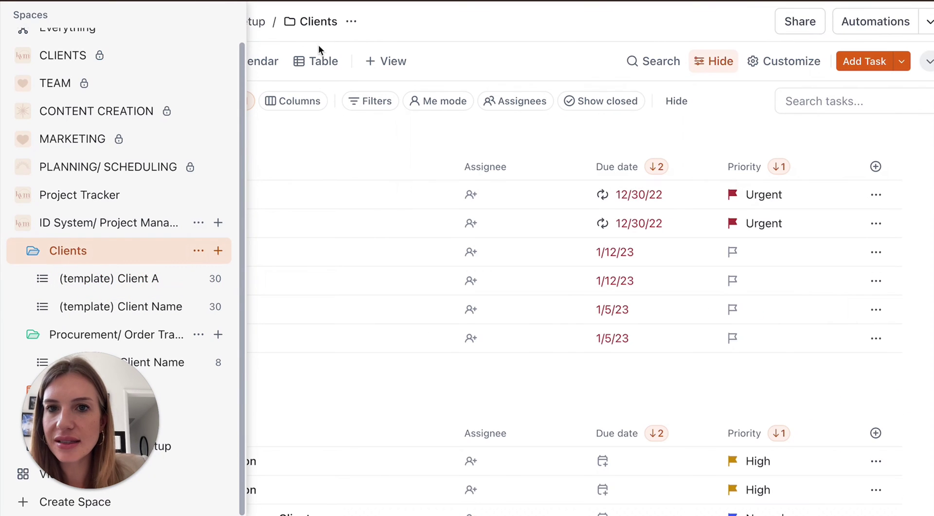
{"action": "left_click", "coordinate": [261, 66]}
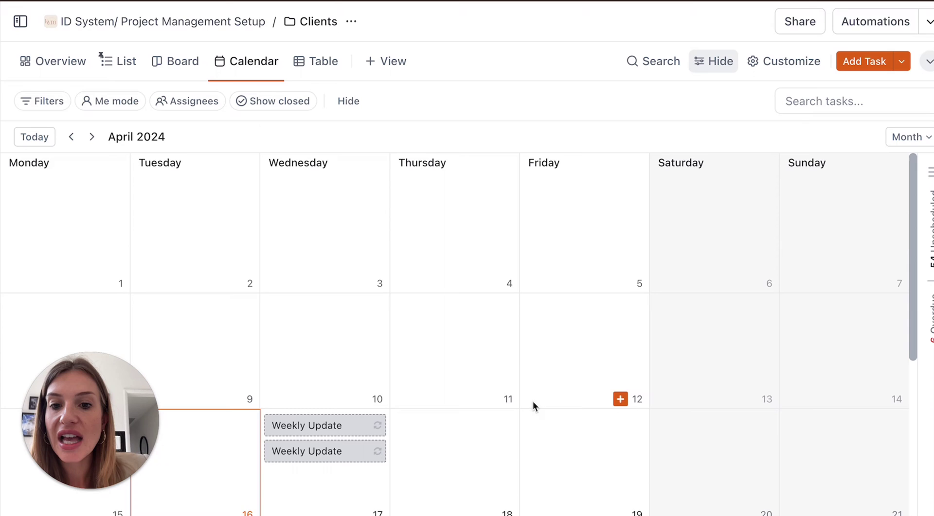
{"action": "scroll", "coordinate": [524, 268], "scroll_direction": "down", "scroll_amount": 3}
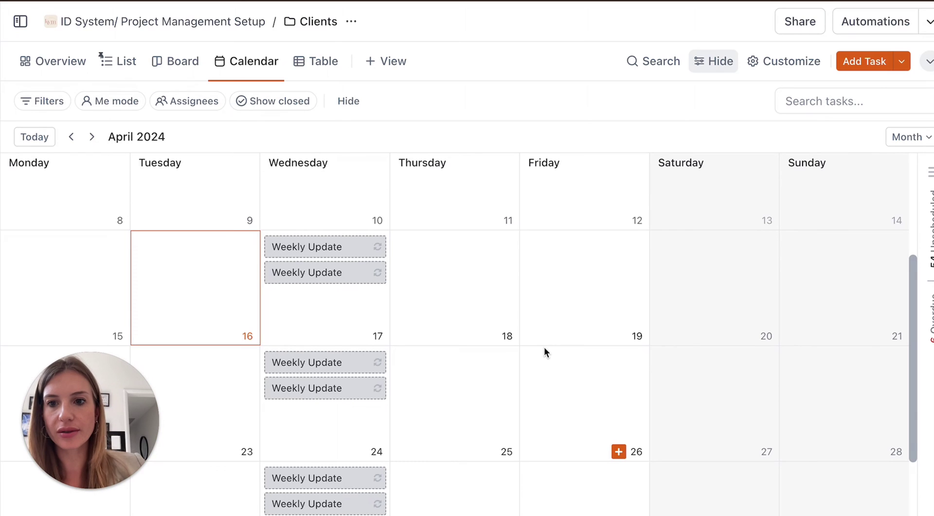
Step: Open the (Template) Client Name list under Procurement/ Order Tracking, with items grouped by room
{"action": "mouse_move", "coordinate": [17, 293]}
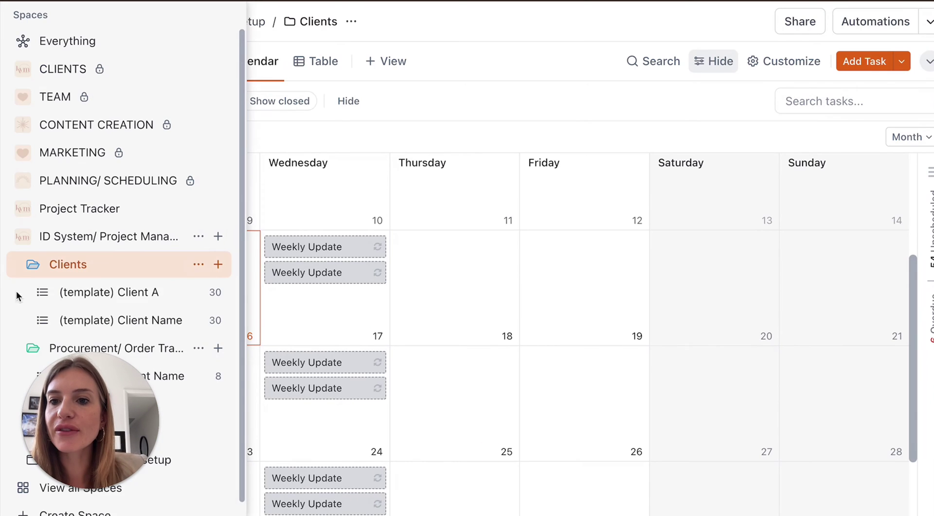
{"action": "scroll", "coordinate": [78, 282], "scroll_direction": "down", "scroll_amount": 1}
{"action": "left_click", "coordinate": [76, 336]}
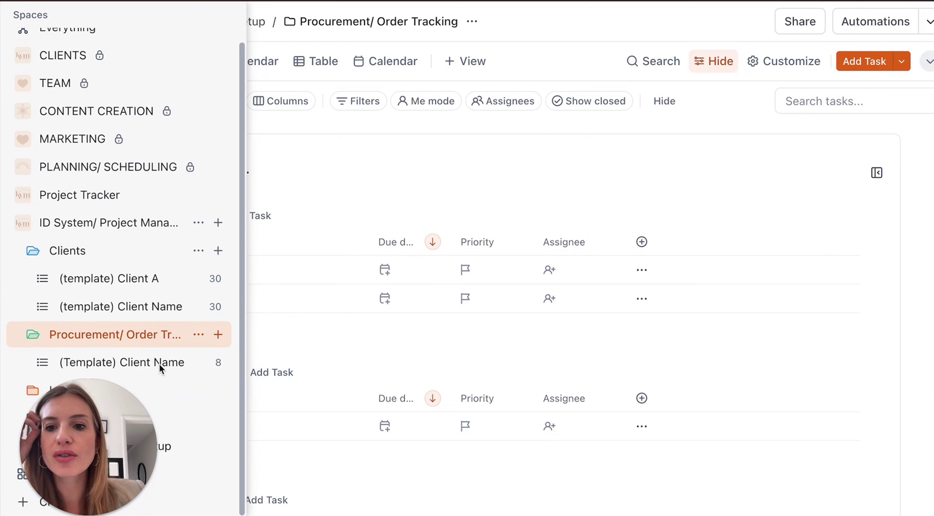
{"action": "left_click", "coordinate": [145, 363]}
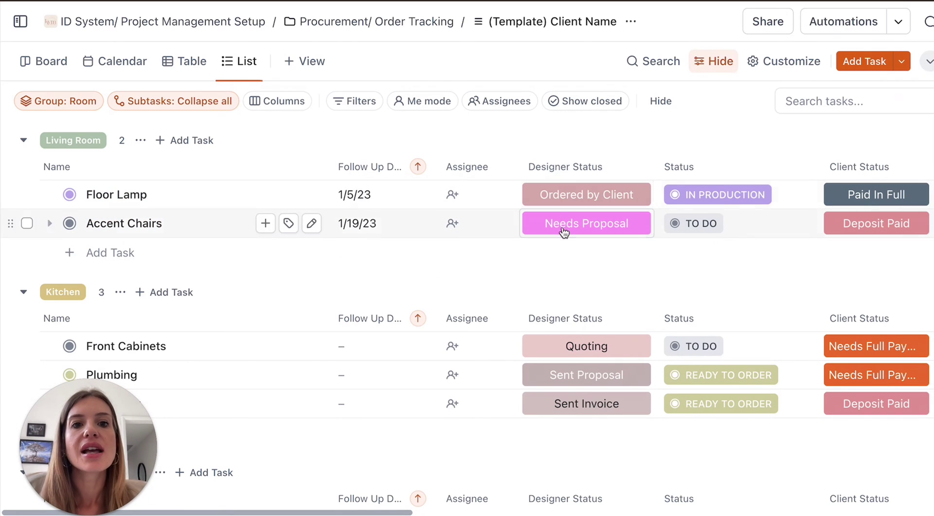
Step: Scroll right to the Carrier, Tracking ID, ETA and Receiver columns, leaving Floor Lamp's status unchanged
{"action": "left_click_drag", "start_coordinate": [407, 513], "coordinate": [525, 511]}
{"action": "left_click", "coordinate": [408, 193]}
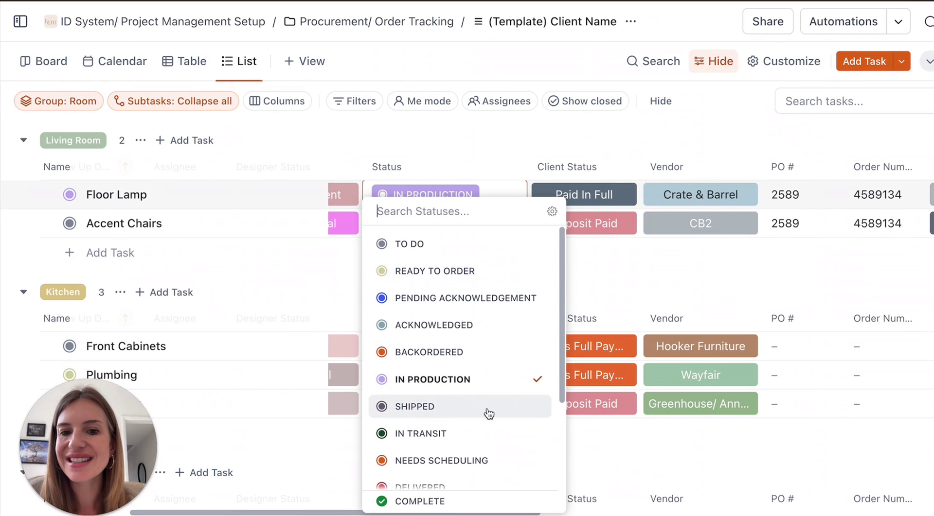
{"action": "left_click", "coordinate": [618, 278]}
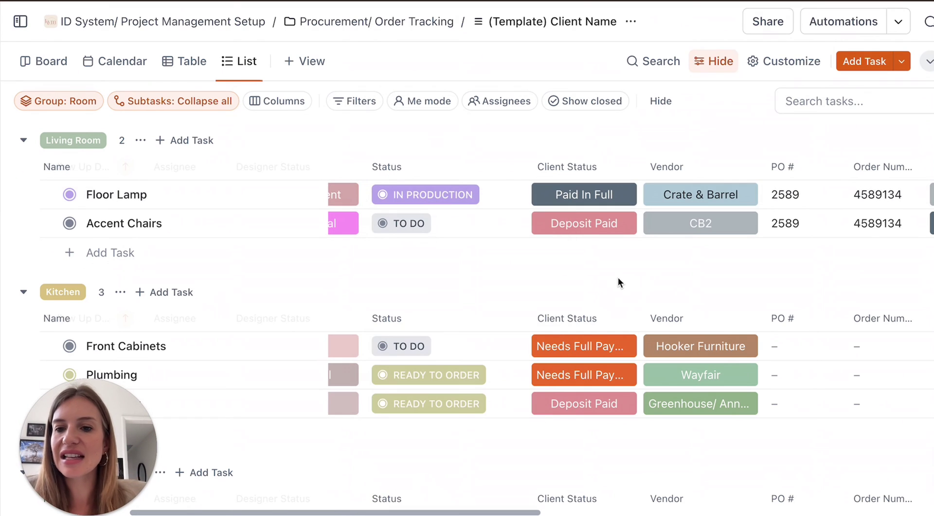
{"action": "scroll", "coordinate": [503, 511], "scroll_direction": "right", "scroll_amount": 5}
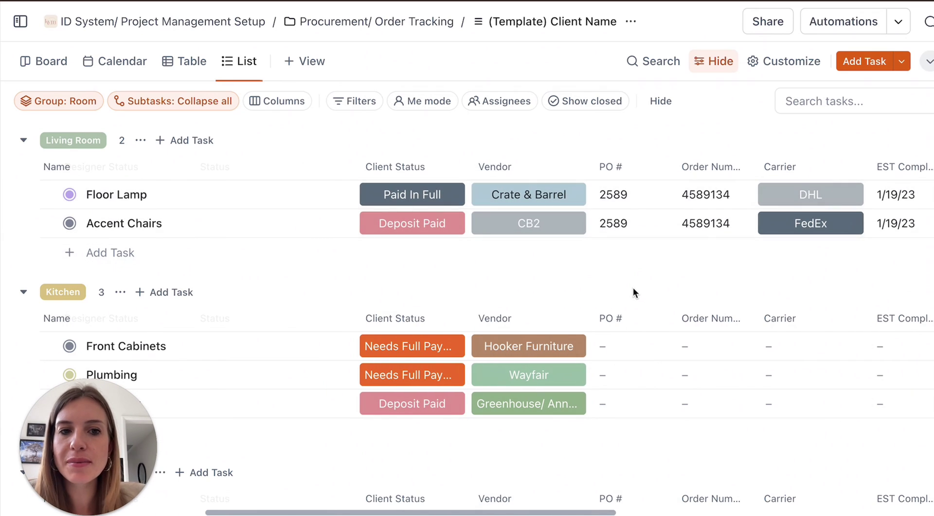
{"action": "left_click_drag", "start_coordinate": [531, 508], "coordinate": [624, 511]}
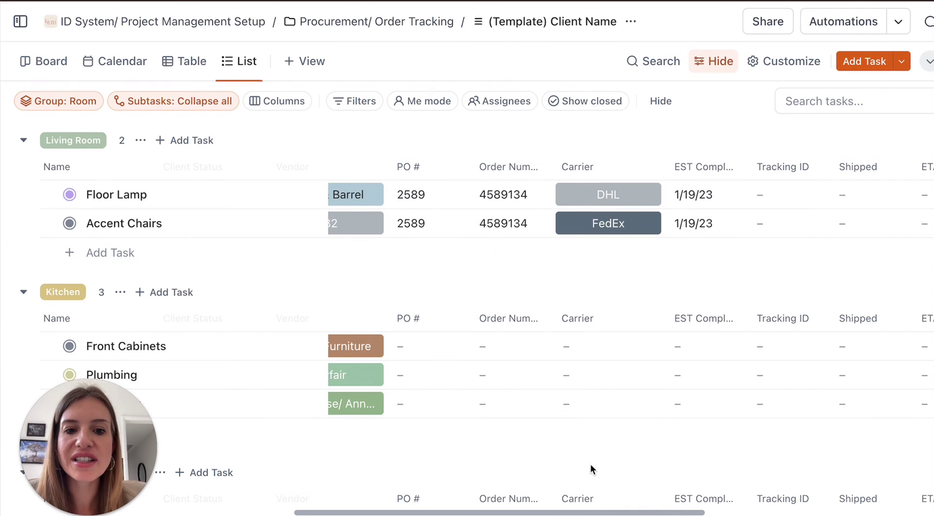
{"action": "left_click_drag", "start_coordinate": [564, 510], "coordinate": [679, 512]}
Step: Check Floor Lamp's Receiver options, view the Goal Install and Date updated columns, then scroll back left
{"action": "left_click", "coordinate": [751, 192]}
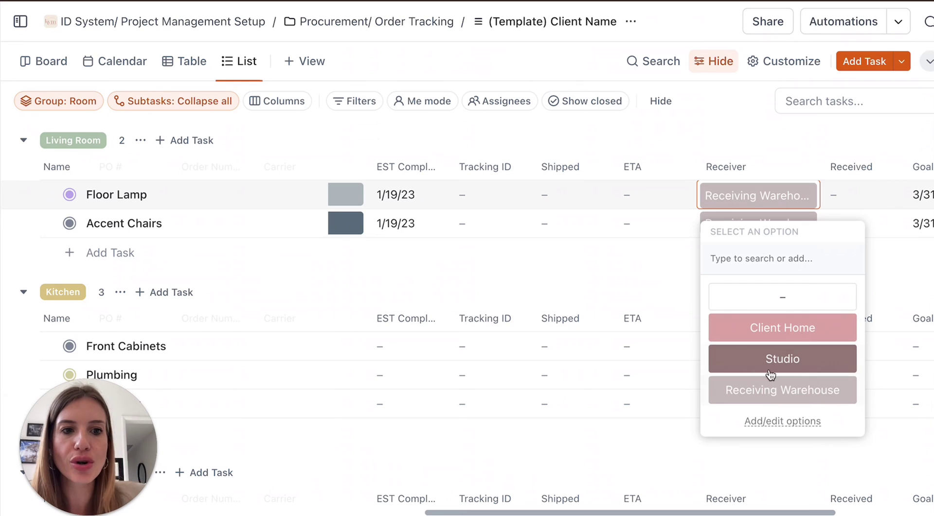
{"action": "left_click", "coordinate": [663, 278]}
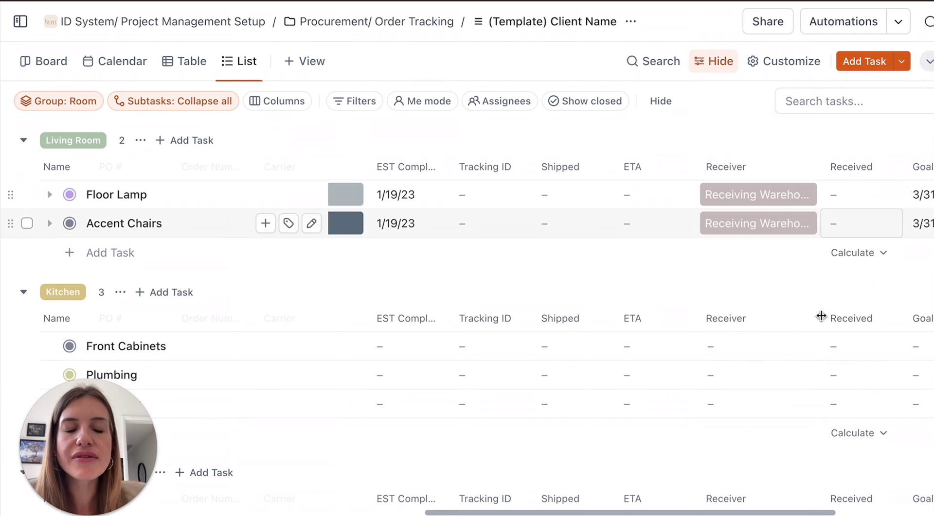
{"action": "left_click_drag", "start_coordinate": [619, 513], "coordinate": [687, 511]}
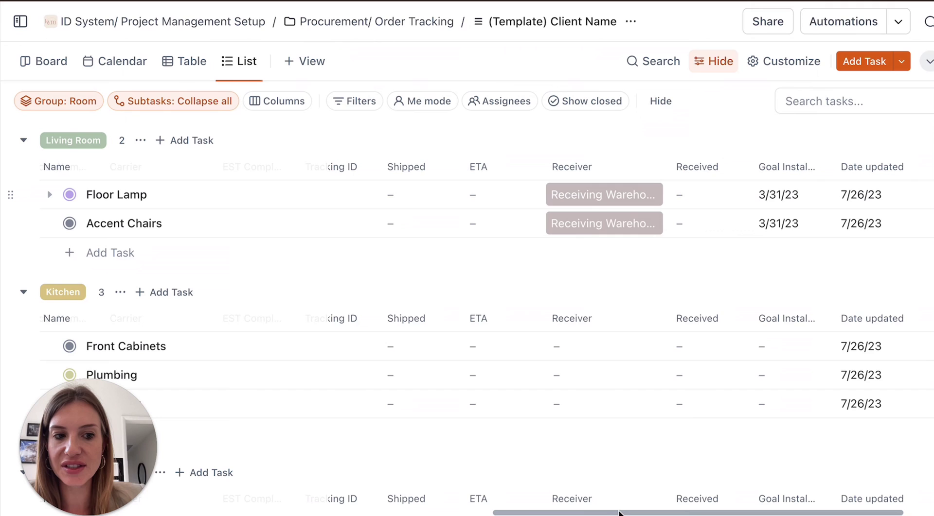
{"action": "left_click_drag", "start_coordinate": [620, 513], "coordinate": [250, 513]}
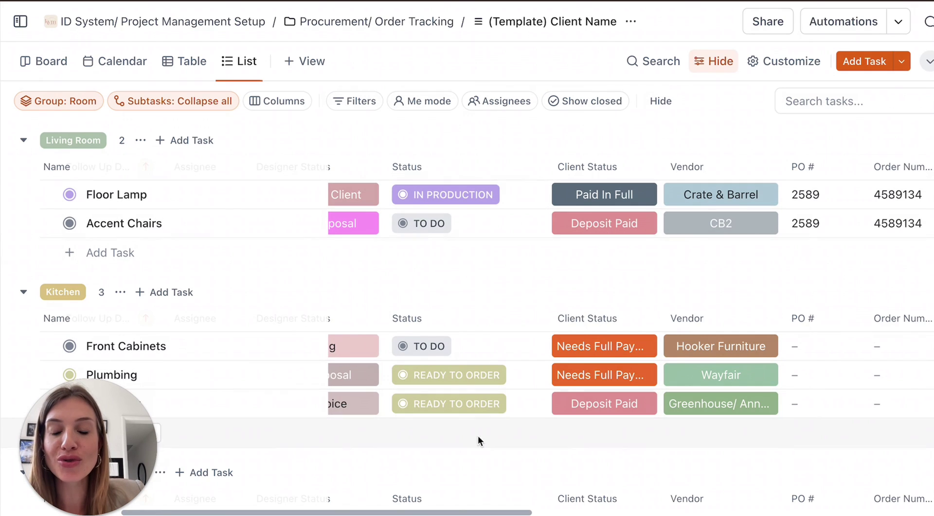
{"action": "scroll", "coordinate": [399, 513], "scroll_direction": "left", "scroll_amount": 5}
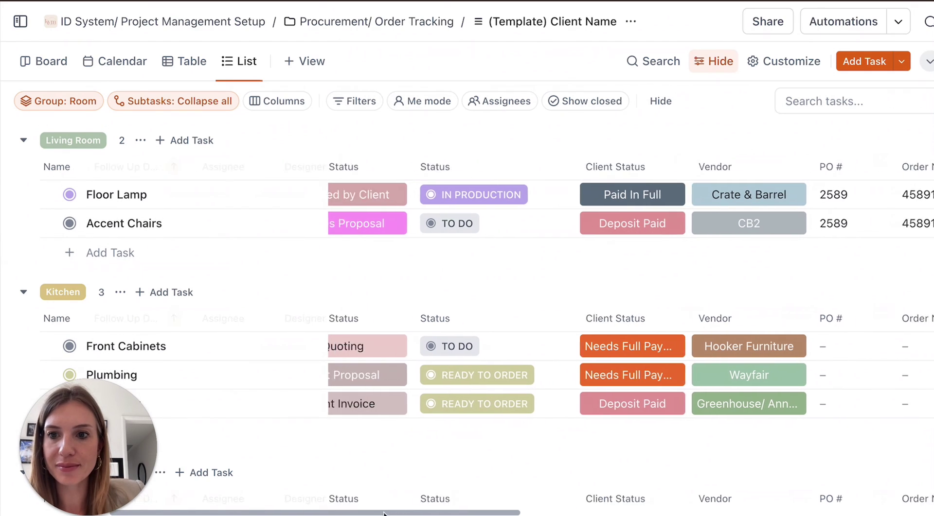
{"action": "scroll", "coordinate": [219, 322], "scroll_direction": "down", "scroll_amount": 3}
{"action": "scroll", "coordinate": [324, 387], "scroll_direction": "up", "scroll_amount": 3}
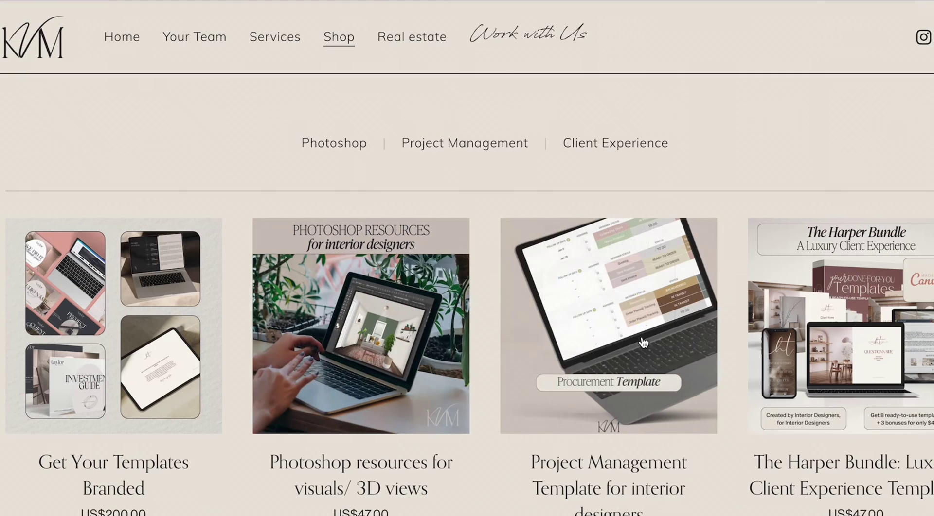
Step: Open the Project Management Template for interior designers product page in the KVM shop
{"action": "left_click", "coordinate": [610, 337]}
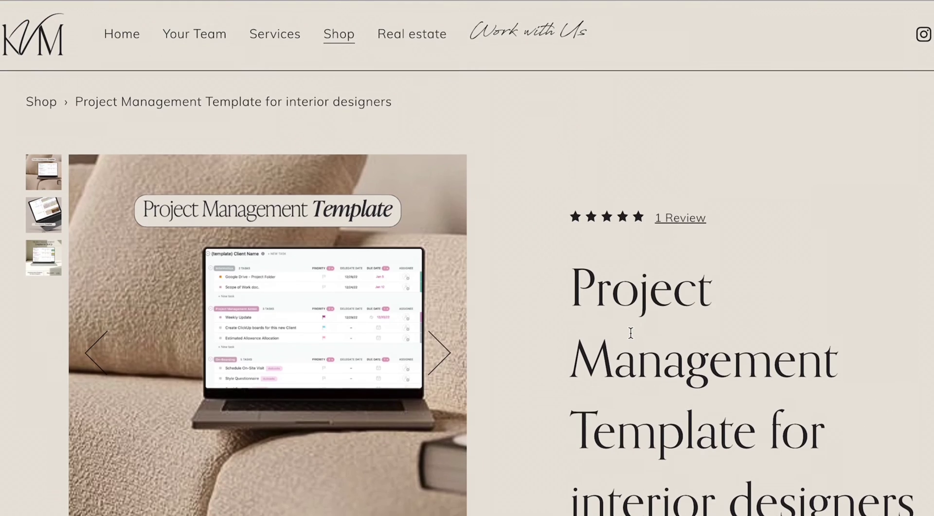